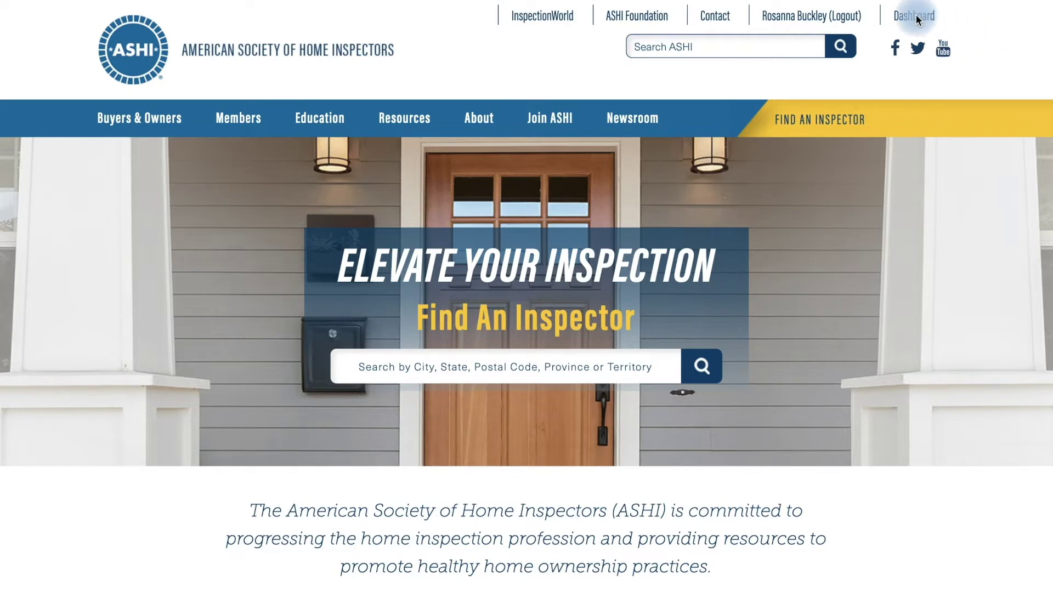
Go to the Member Dashboard from the Members menu and scroll through its links.
mouse_move(221, 114)
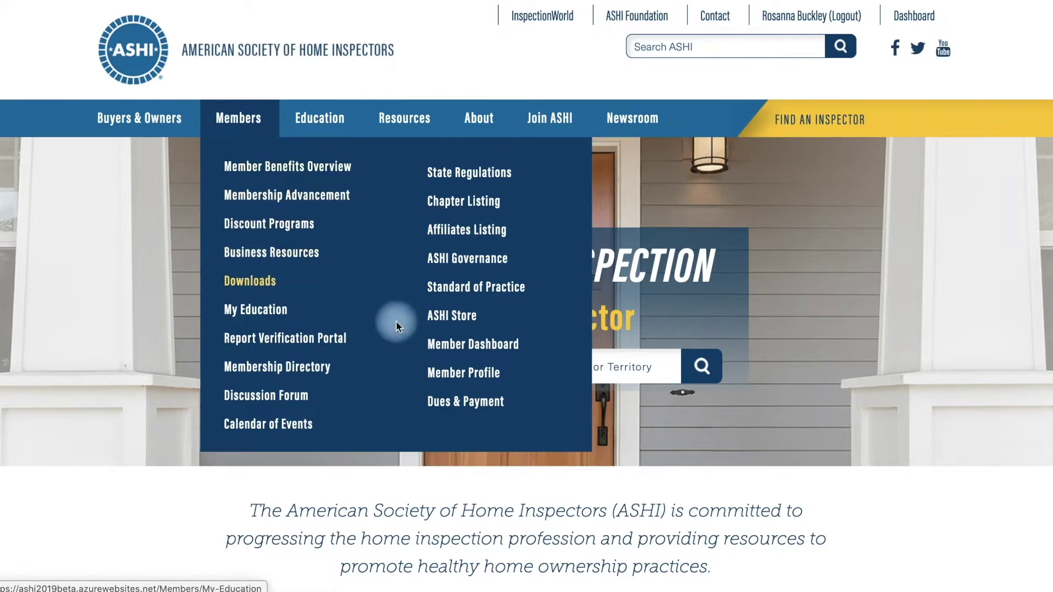
left_click(464, 347)
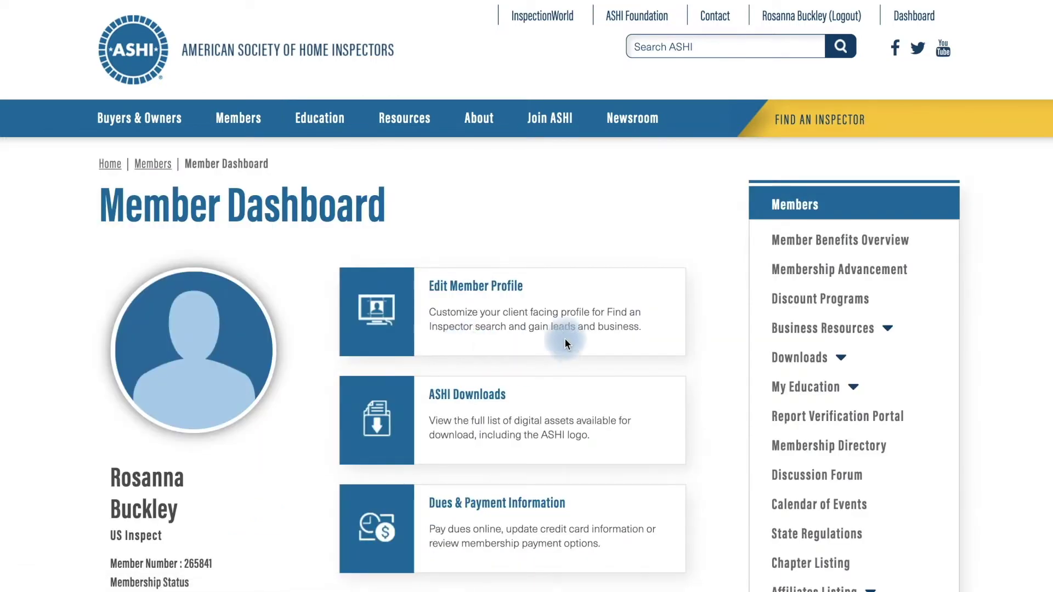
scroll(722, 251, "down", 2)
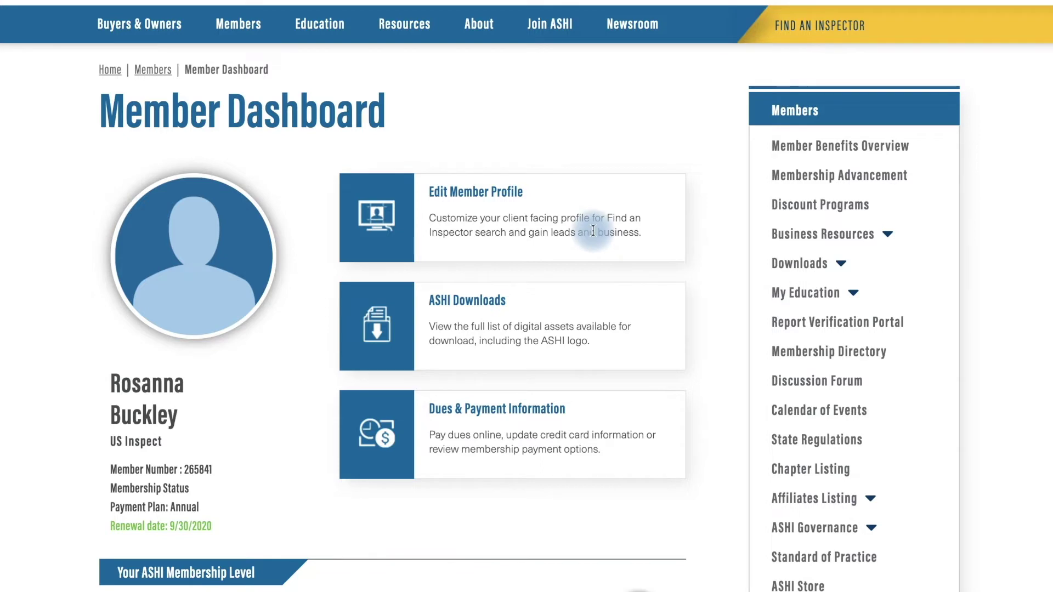
Open Edit Member Profile and review the address, contact, property-type and language sections.
left_click(490, 195)
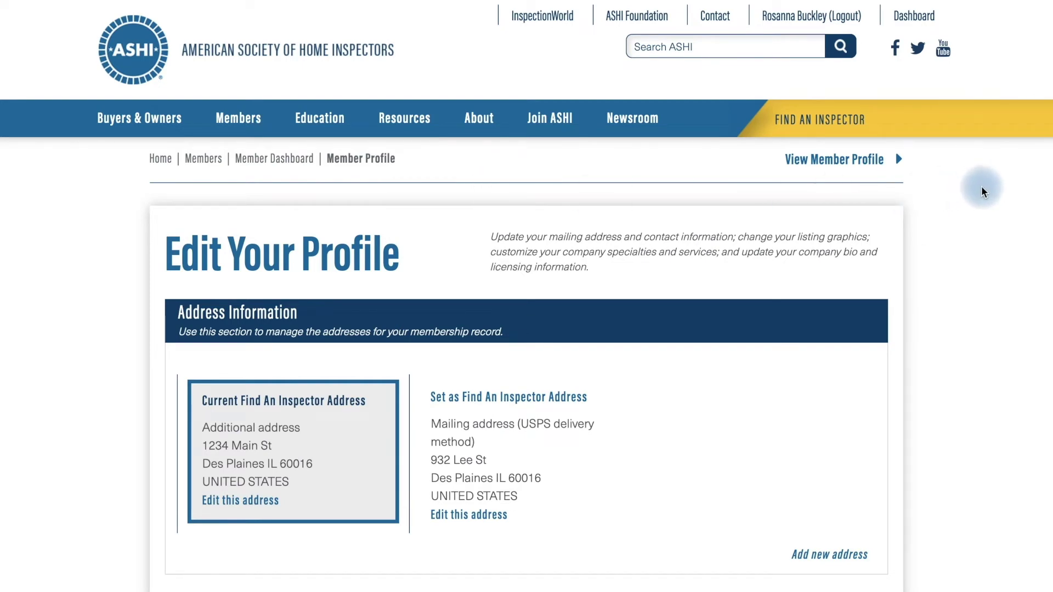
scroll(981, 189, "down", 4)
scroll(981, 190, "down", 6)
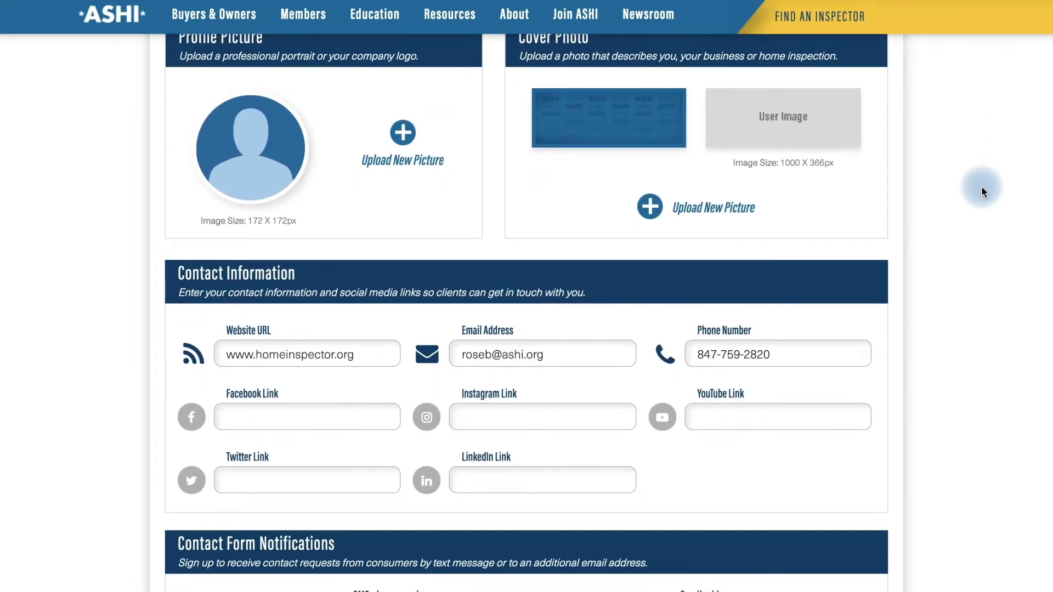
scroll(981, 191, "down", 5)
scroll(982, 189, "down", 3)
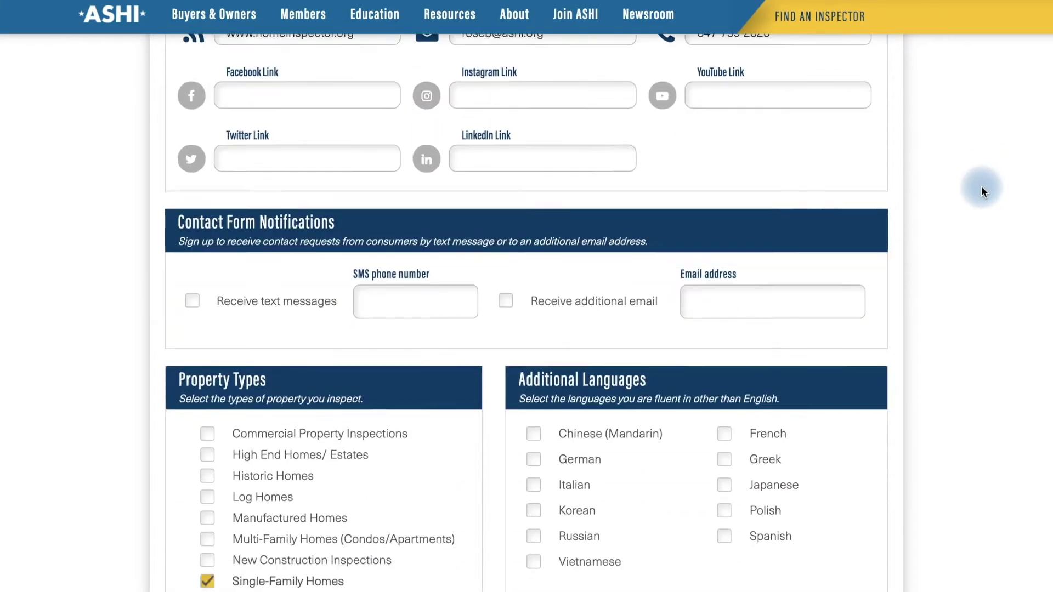
scroll(981, 190, "up", 4)
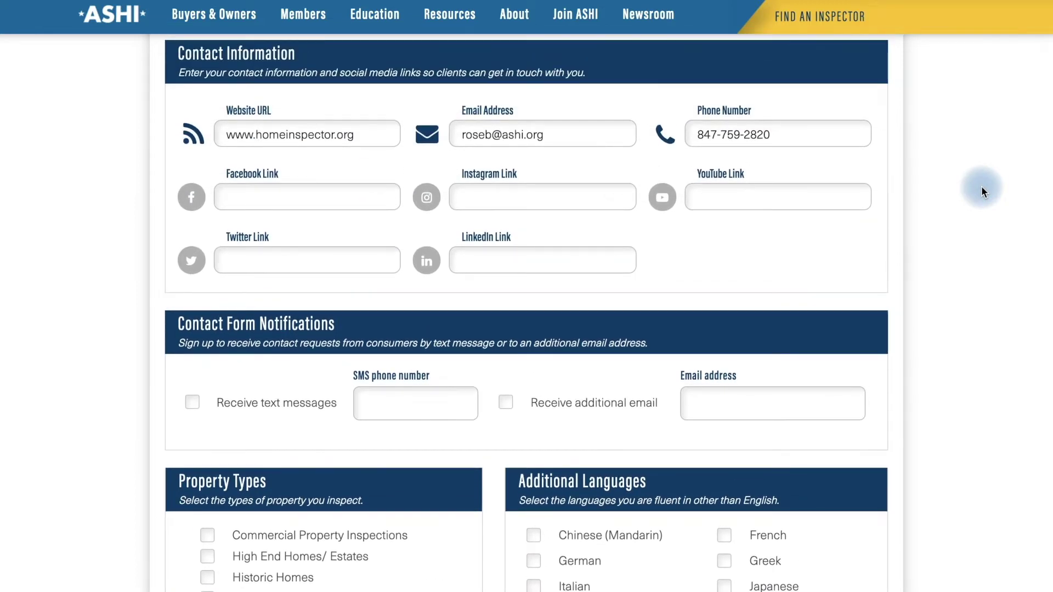
scroll(981, 190, "up", 6)
scroll(982, 190, "up", 7)
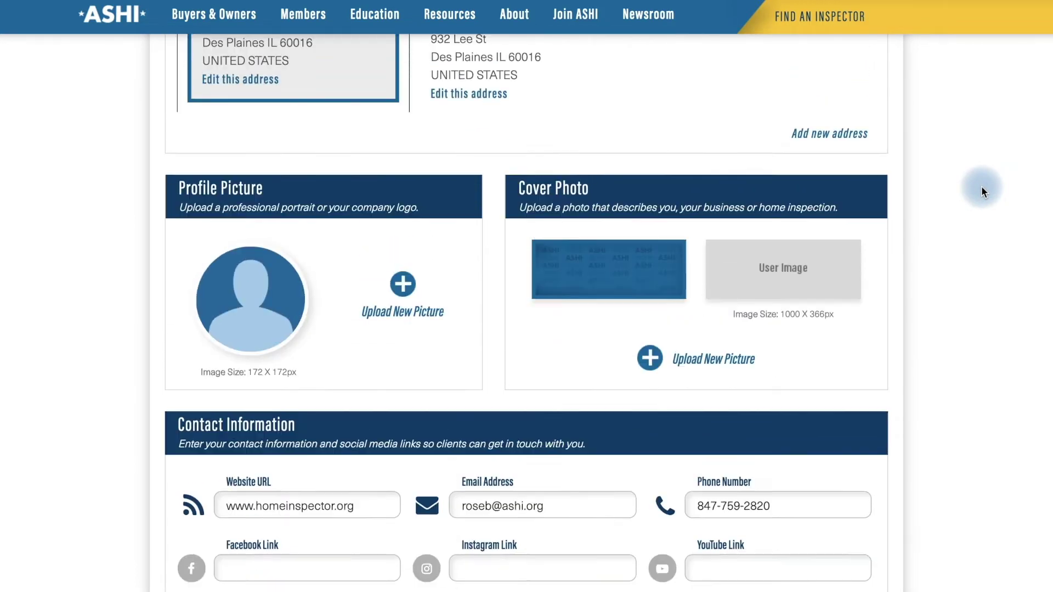
scroll(981, 190, "up", 3)
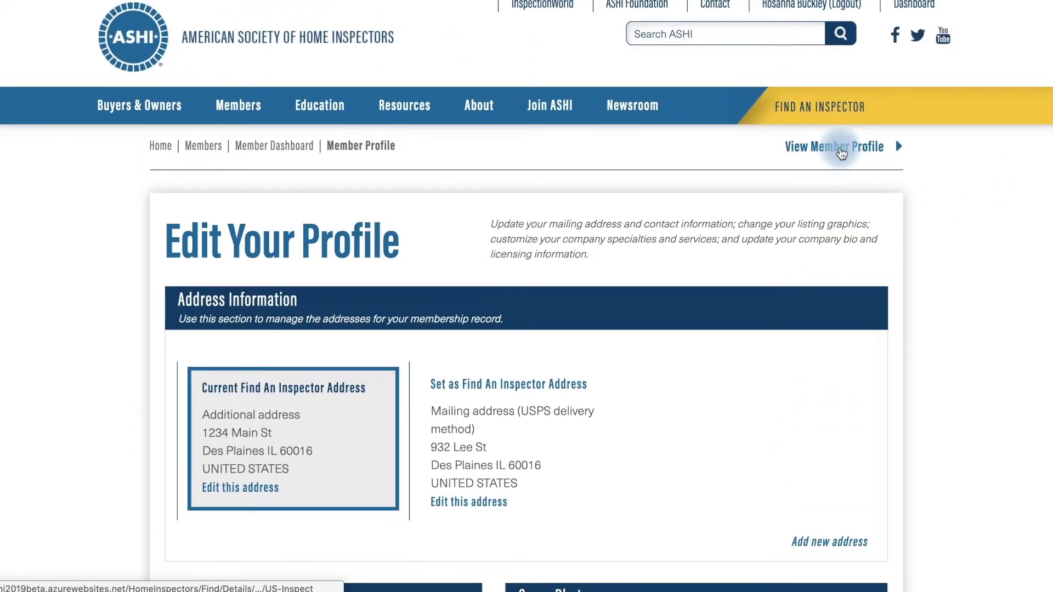
Review the public profile, showing only Single-Family Homes, English and no licensing, then return to editing.
left_click(842, 153)
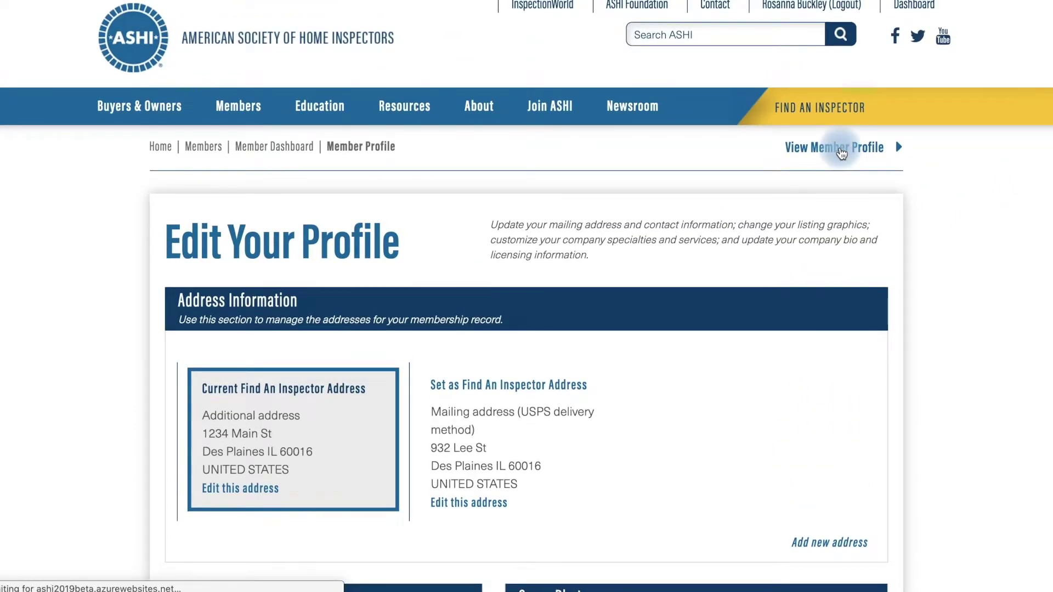
scroll(985, 159, "down", 2)
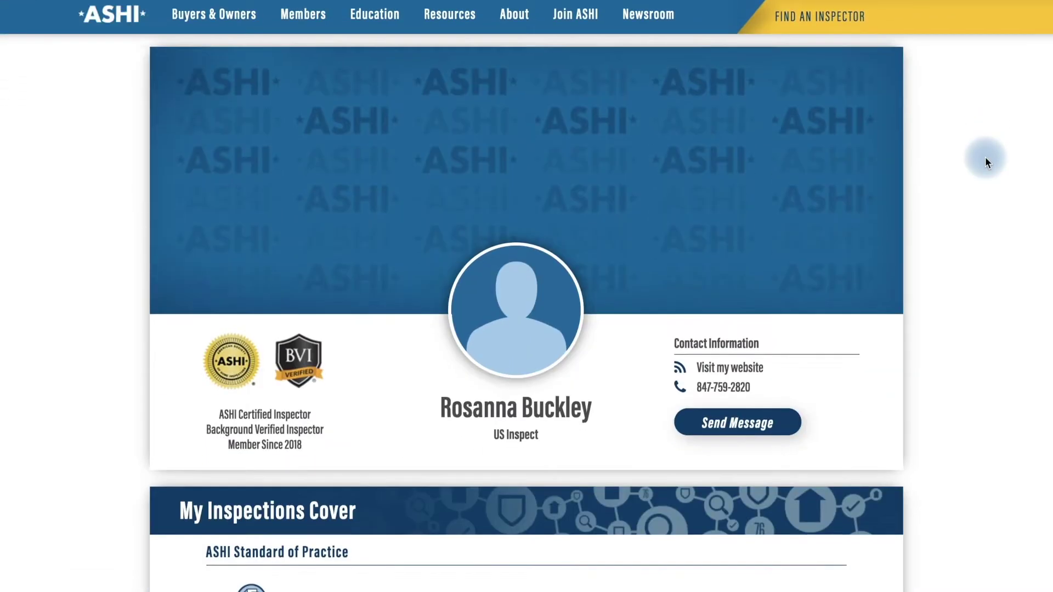
scroll(985, 159, "down", 2)
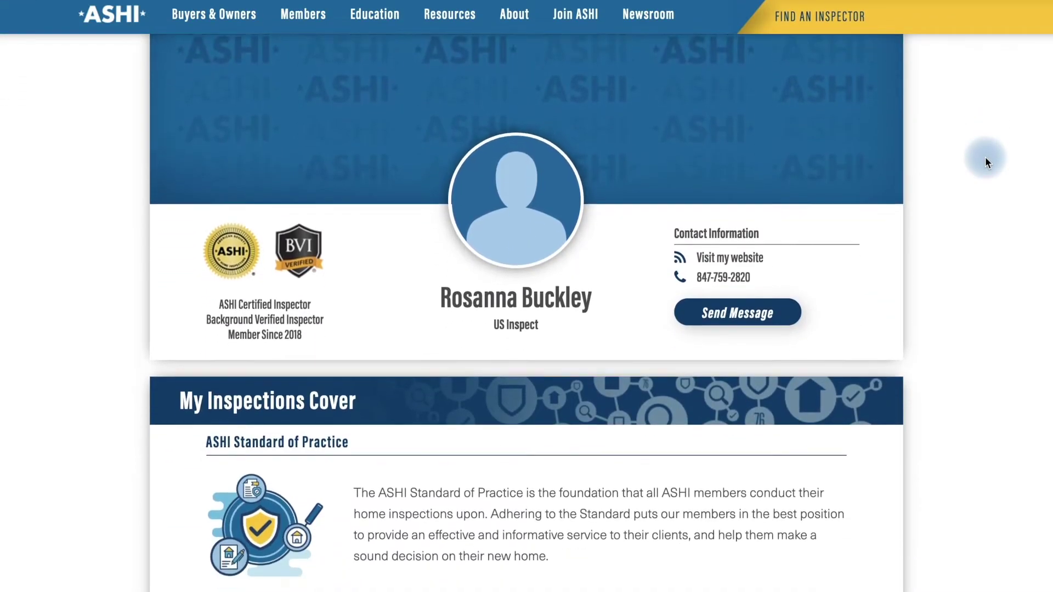
scroll(986, 159, "down", 3)
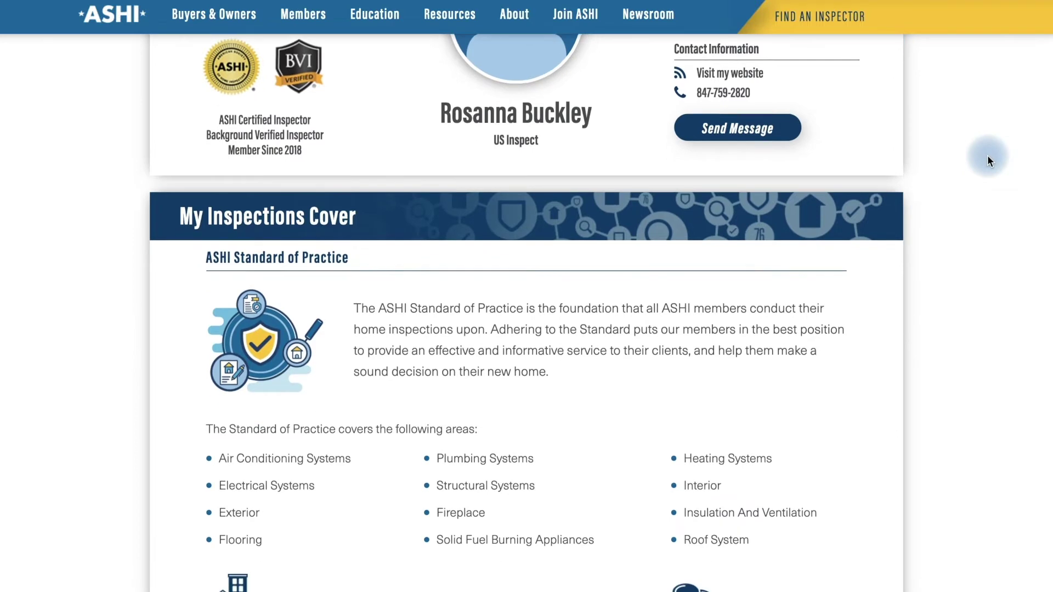
scroll(988, 156, "down", 3)
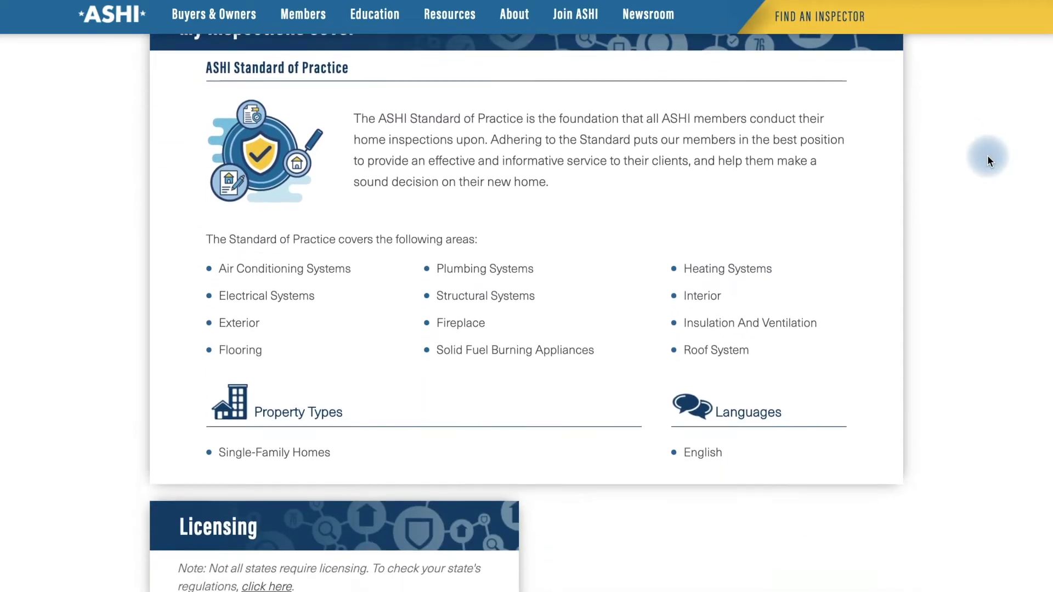
scroll(987, 159, "down", 3)
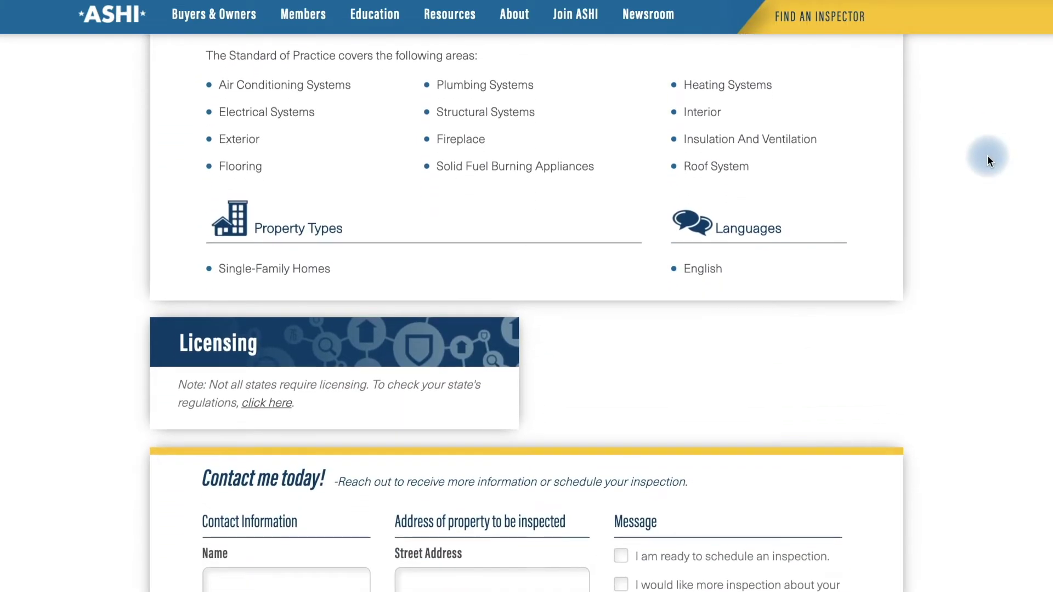
scroll(987, 159, "down", 4)
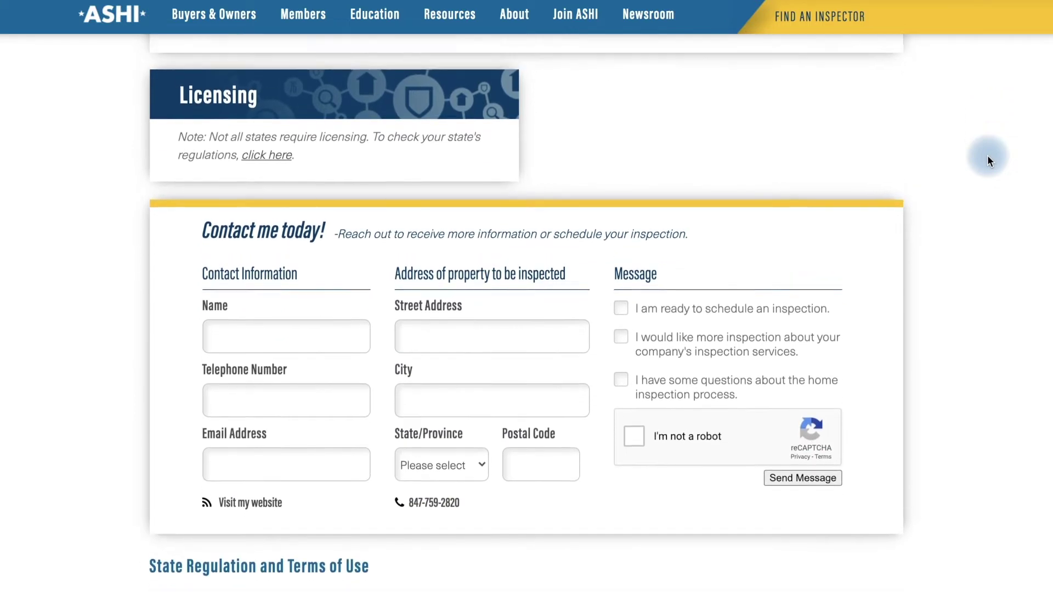
scroll(987, 159, "up", 8)
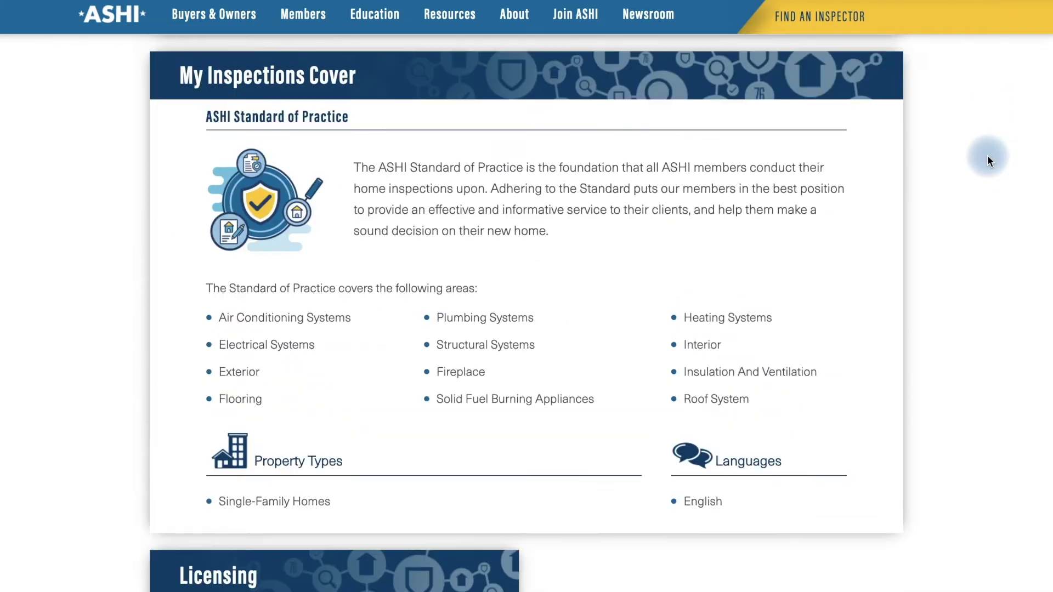
scroll(987, 159, "up", 1)
scroll(987, 159, "up", 3)
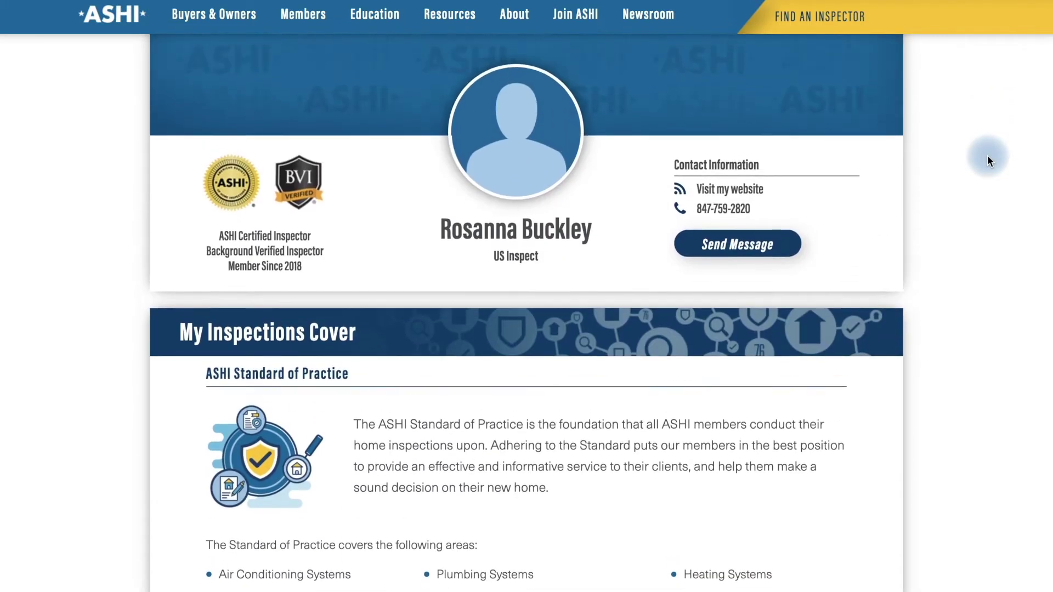
scroll(987, 154, "up", 5)
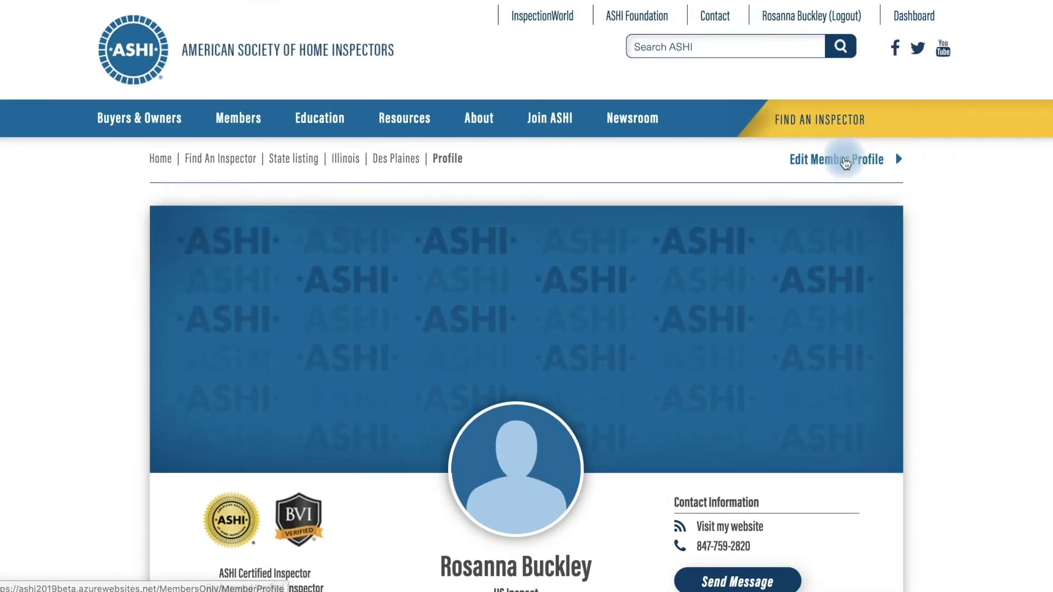
left_click(845, 160)
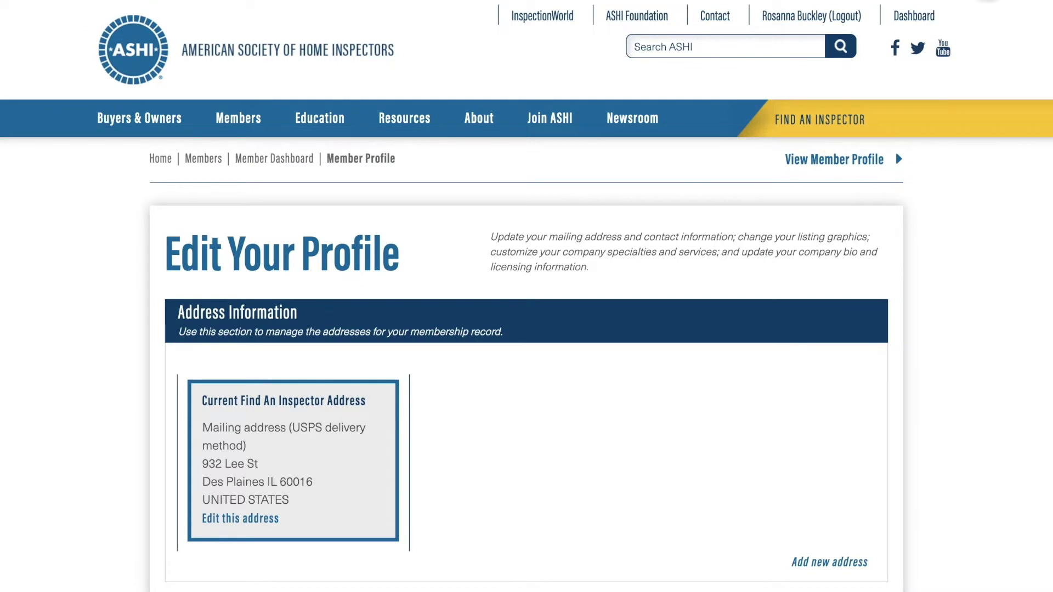
scroll(993, 153, "down", 2)
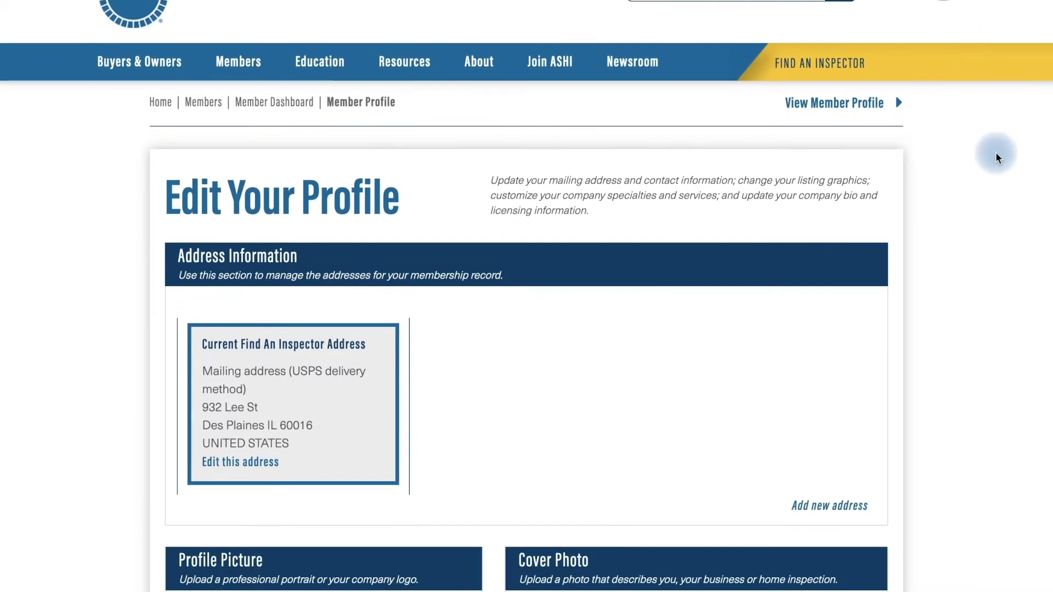
scroll(996, 158, "down", 1)
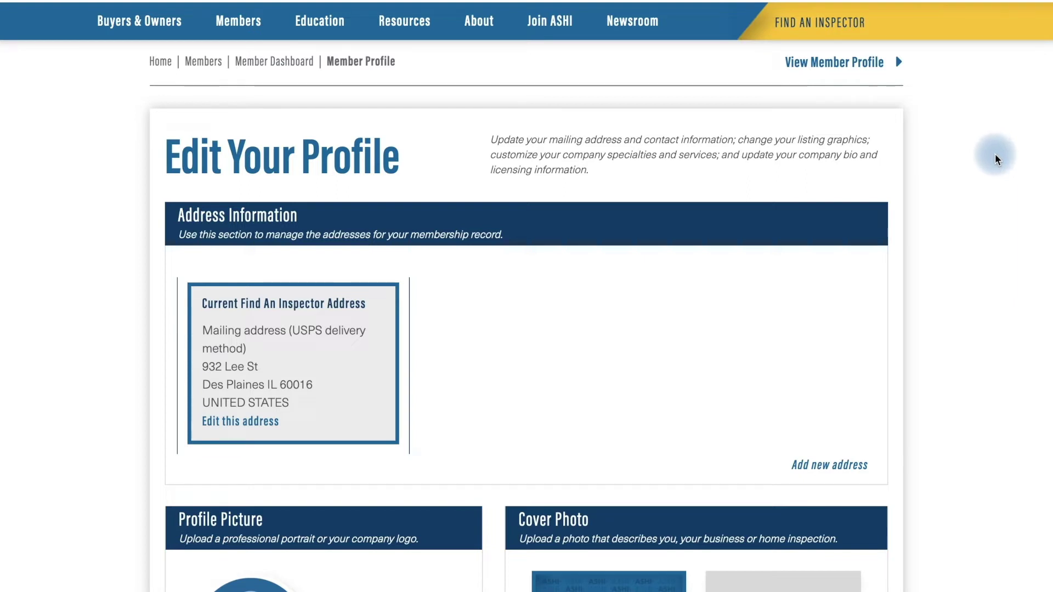
Add an Additional address record: 1234 Main St, Des Plaines, Illinois 60016.
left_click(829, 466)
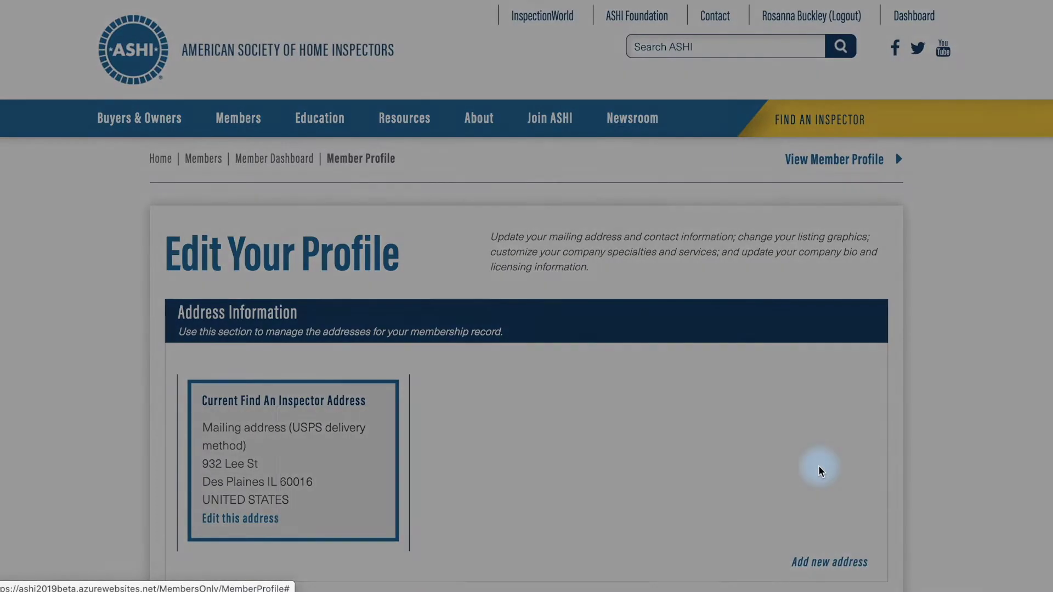
scroll(828, 420, "down", 1)
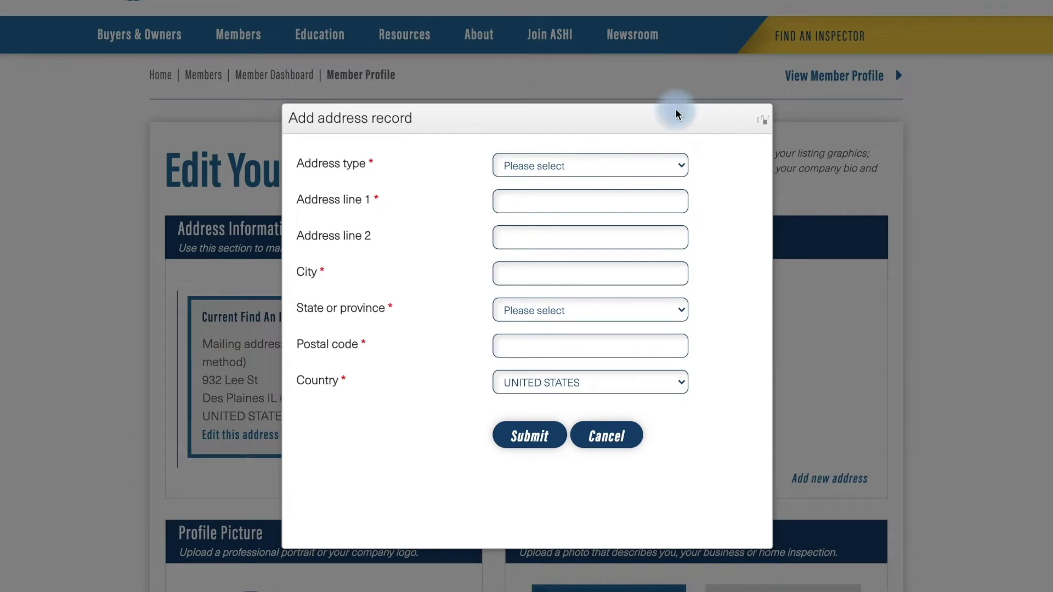
left_click(674, 165)
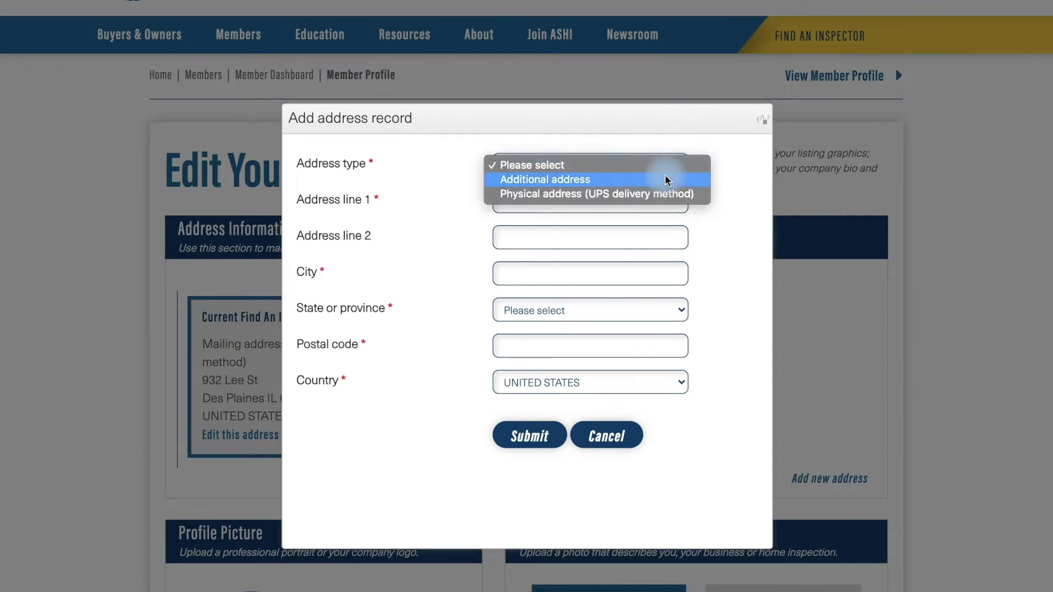
left_click(670, 180)
left_click(610, 196)
type("12")
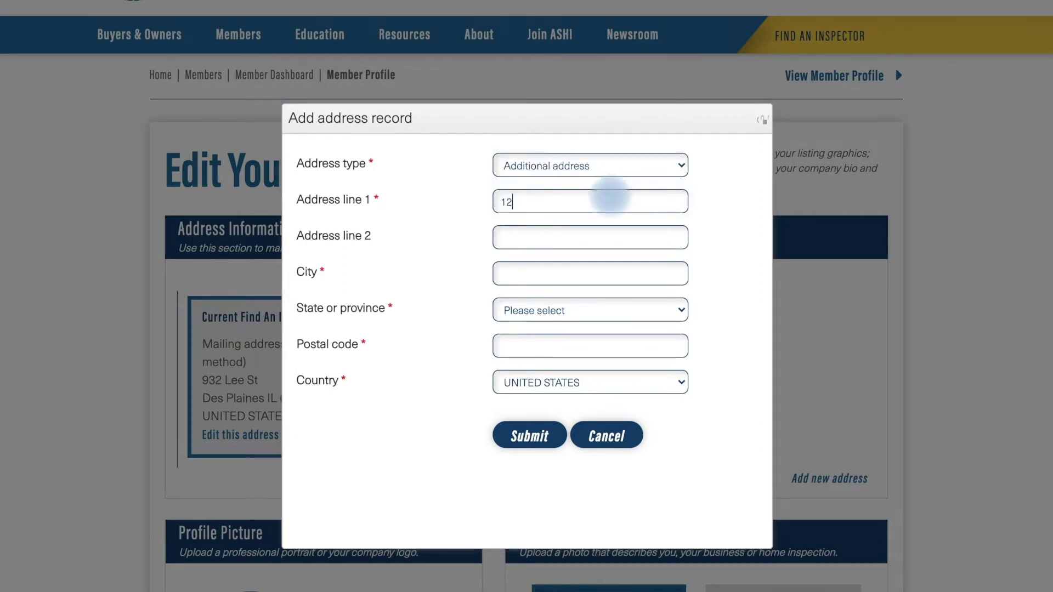
type("34 Main St")
key("Tab")
key("Tab")
type("Des Plaines")
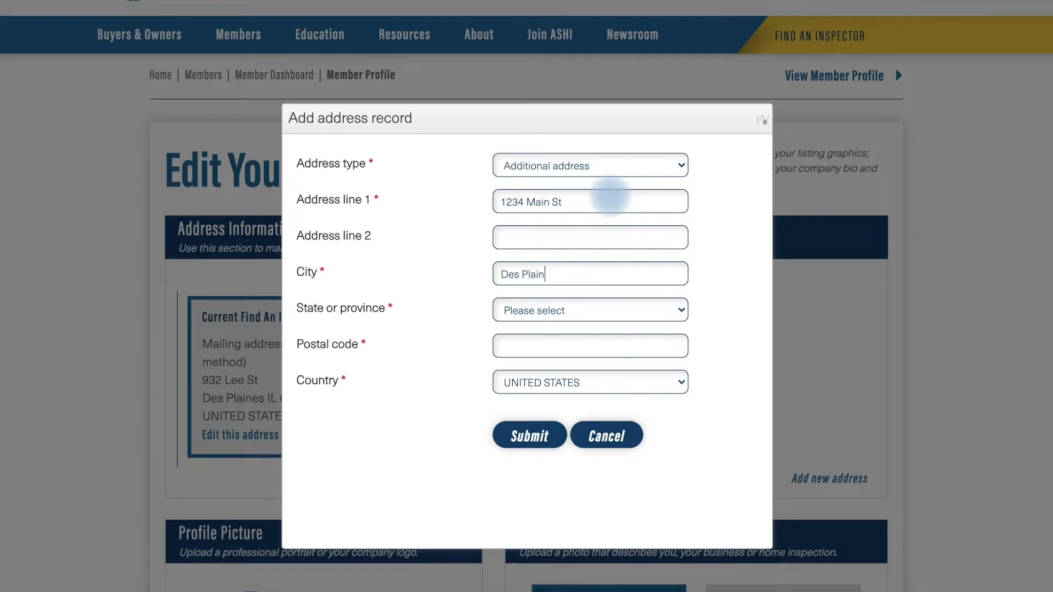
key("Tab")
key("i")
key("l")
type("60016")
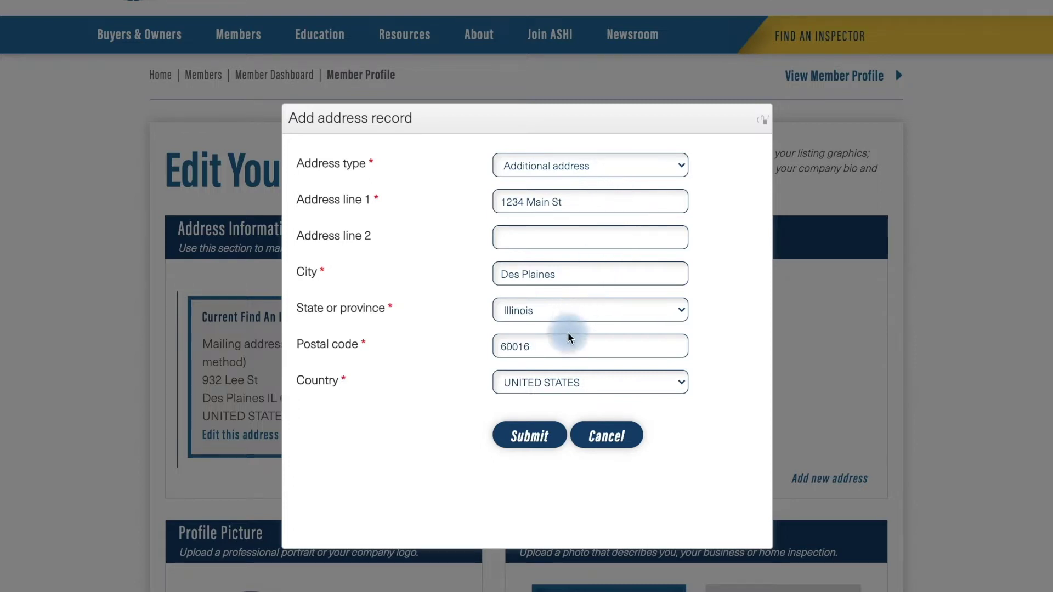
left_click(536, 435)
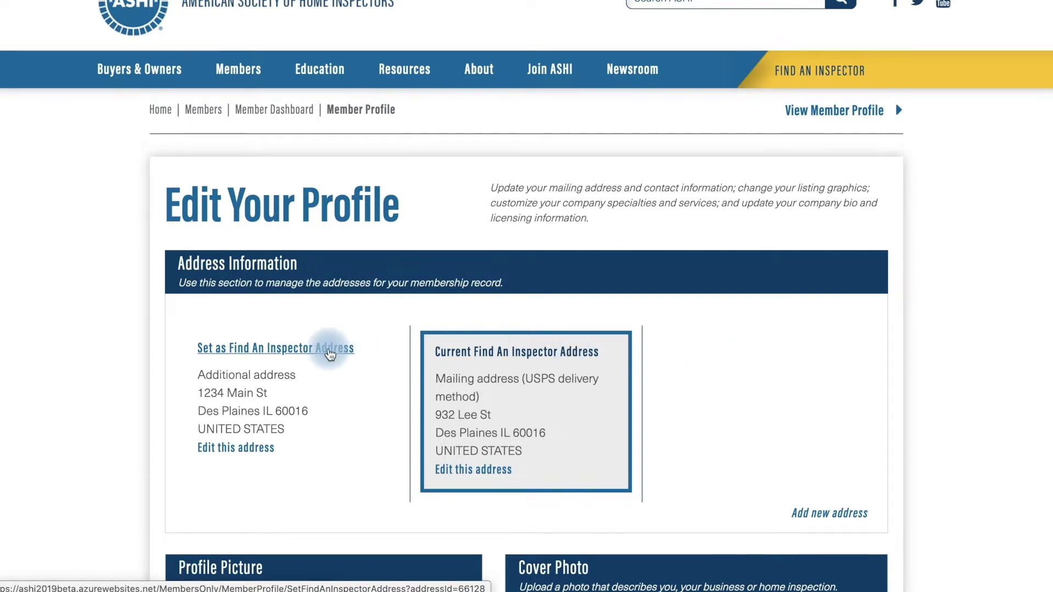
Make the 1234 Main St address the Find An Inspector address.
left_click(330, 355)
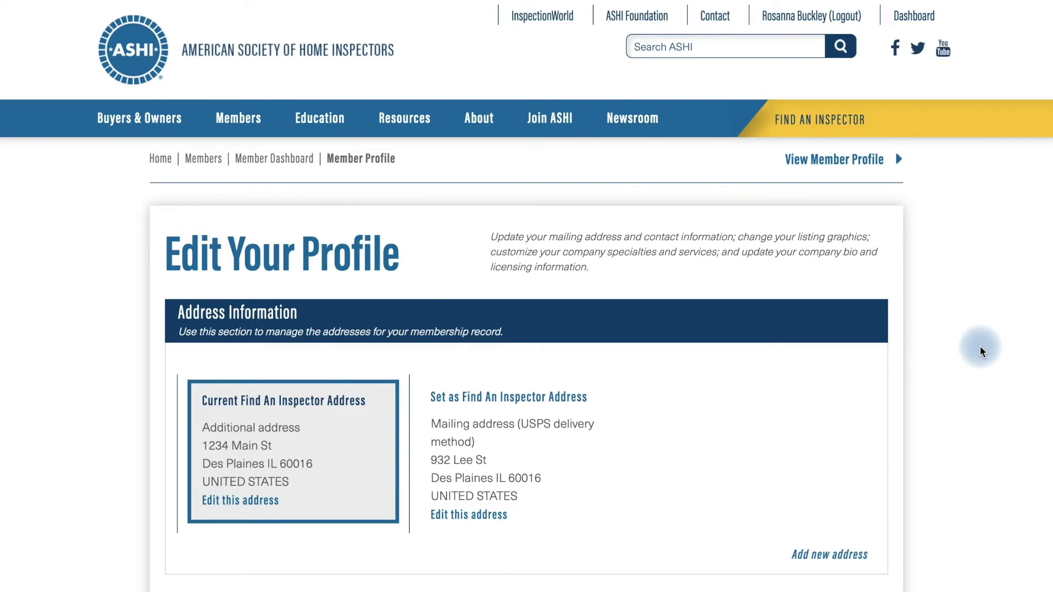
scroll(981, 351, "down", 3)
scroll(980, 349, "down", 3)
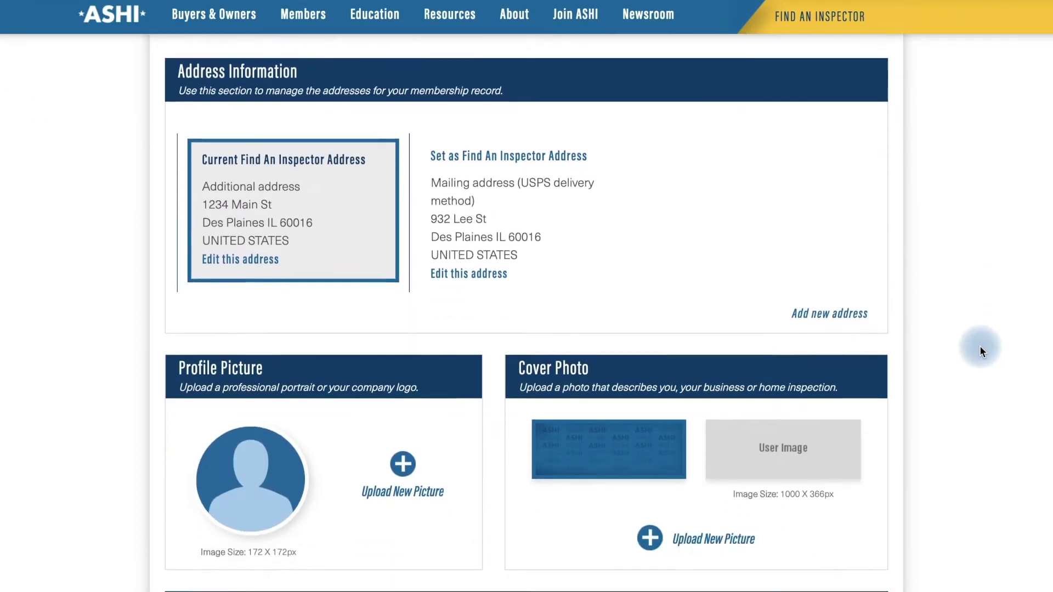
scroll(979, 347, "down", 1)
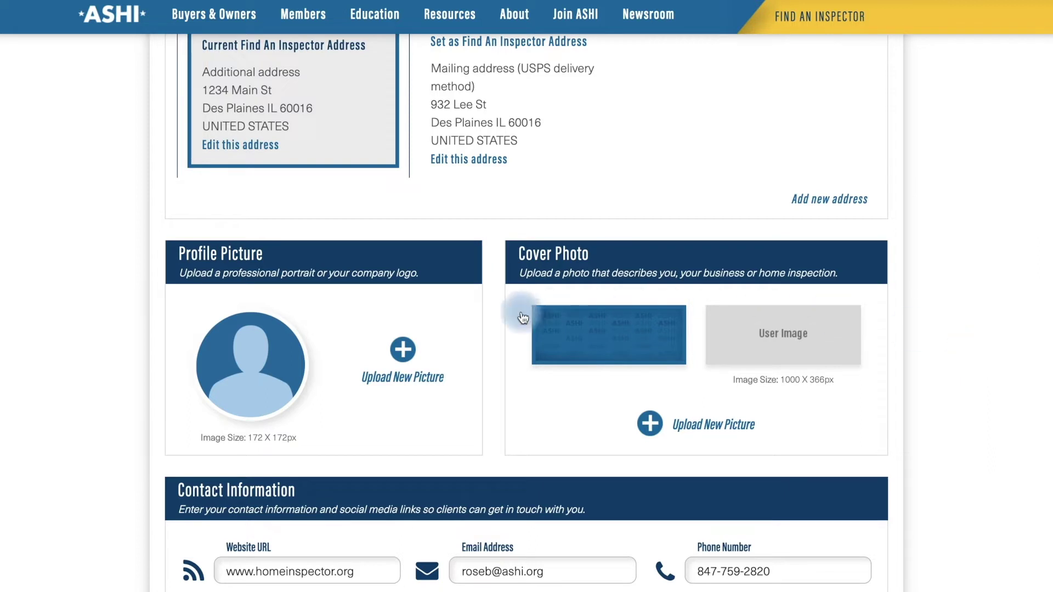
Upload ProfilePicture.jpg as the new profile picture.
left_click(401, 349)
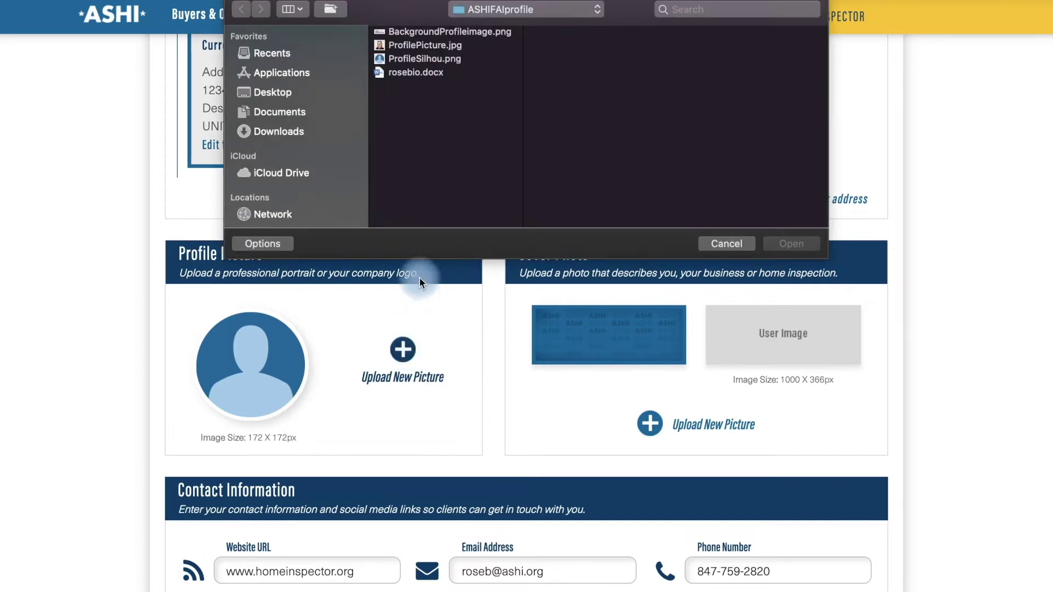
left_click(446, 45)
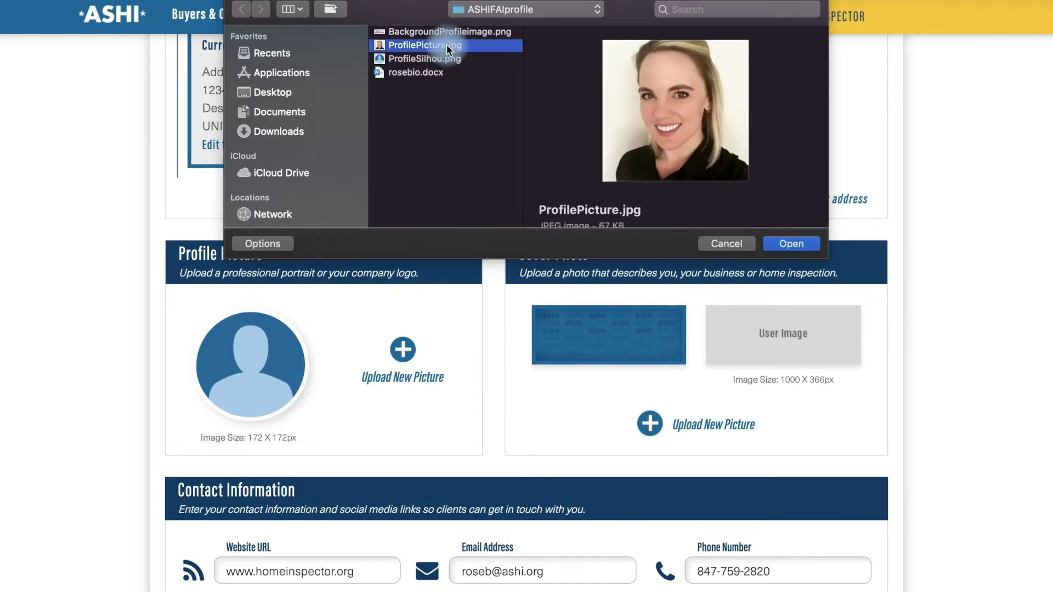
left_click(800, 243)
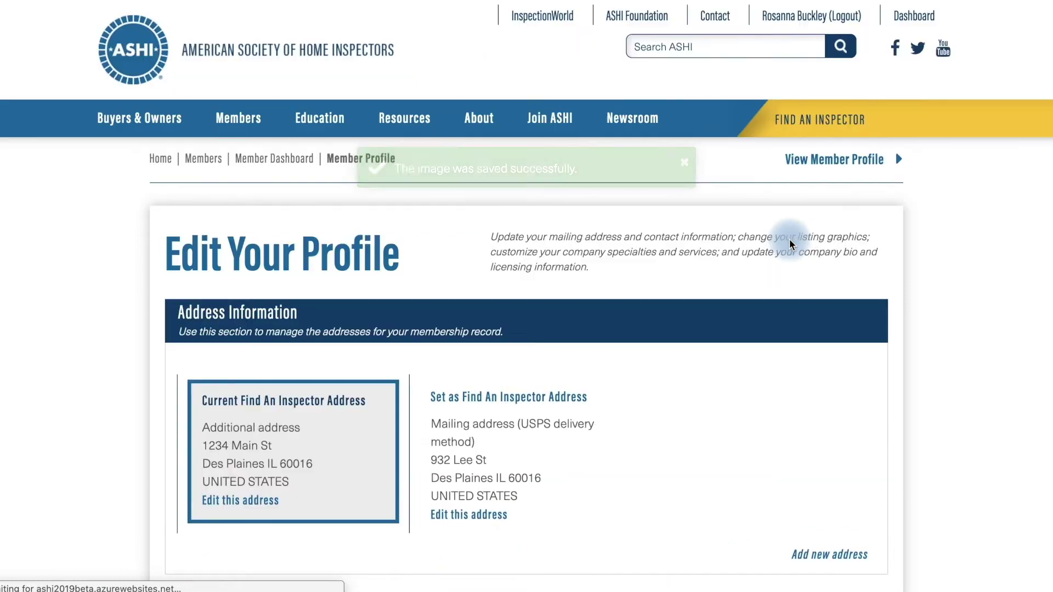
scroll(791, 240, "down", 6)
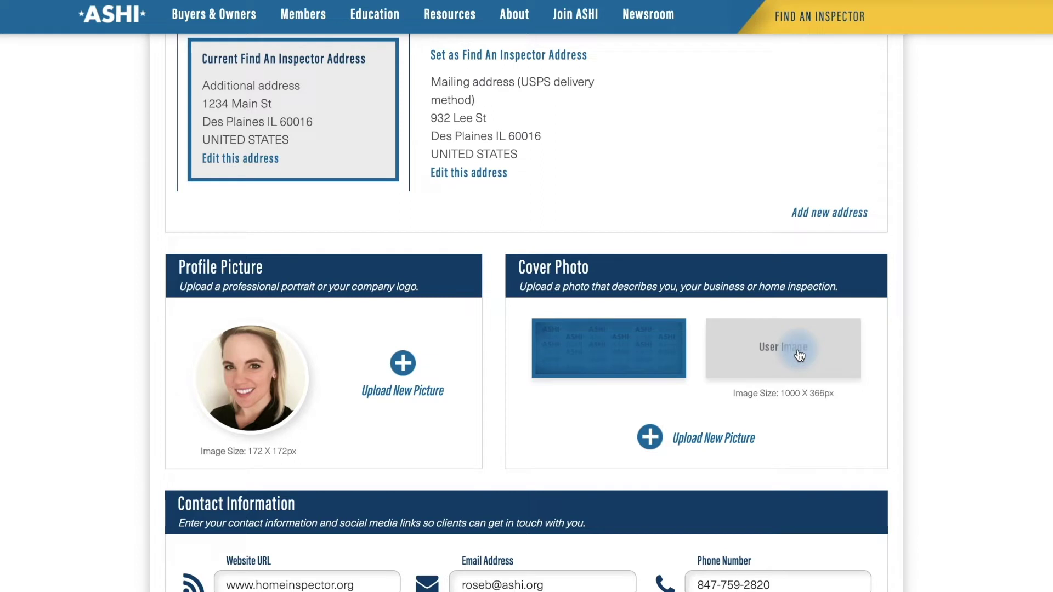
Upload BackgroundProfileimage.png as the profile's cover photo.
left_click(721, 438)
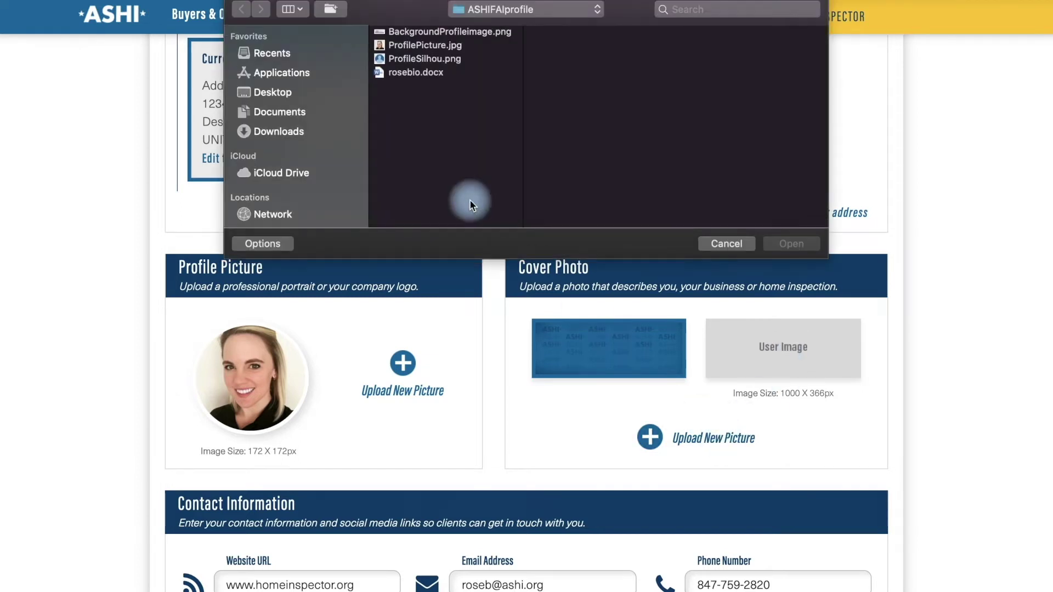
left_click(454, 33)
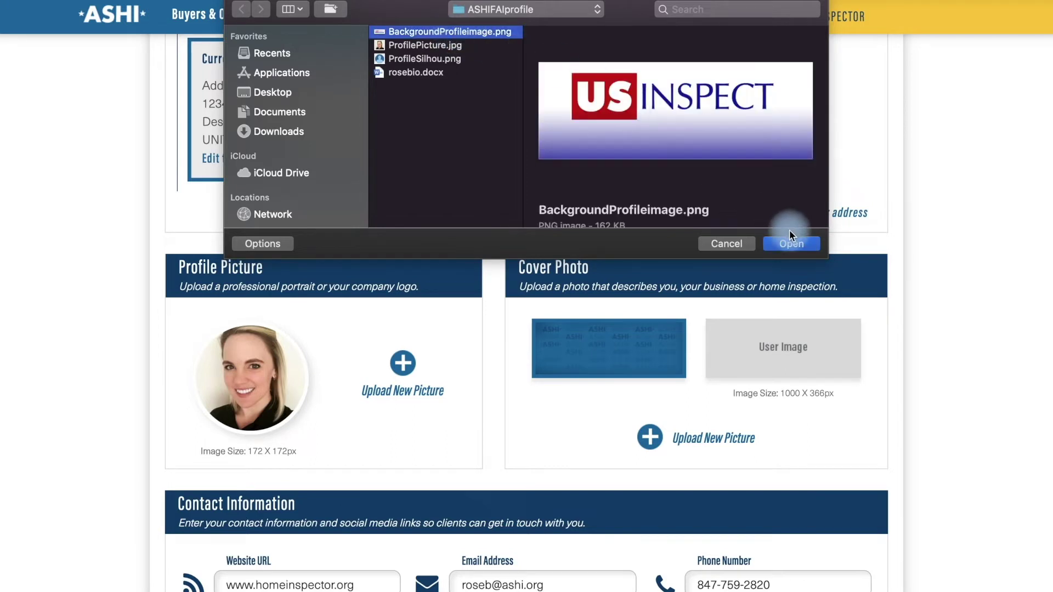
left_click(791, 248)
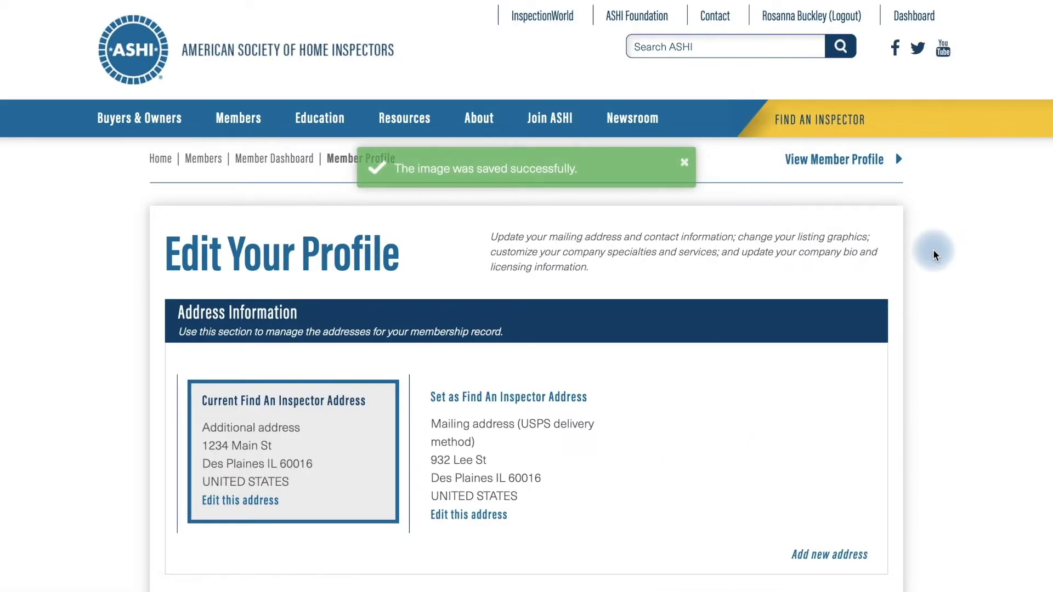
scroll(933, 249, "down", 1)
scroll(935, 255, "down", 6)
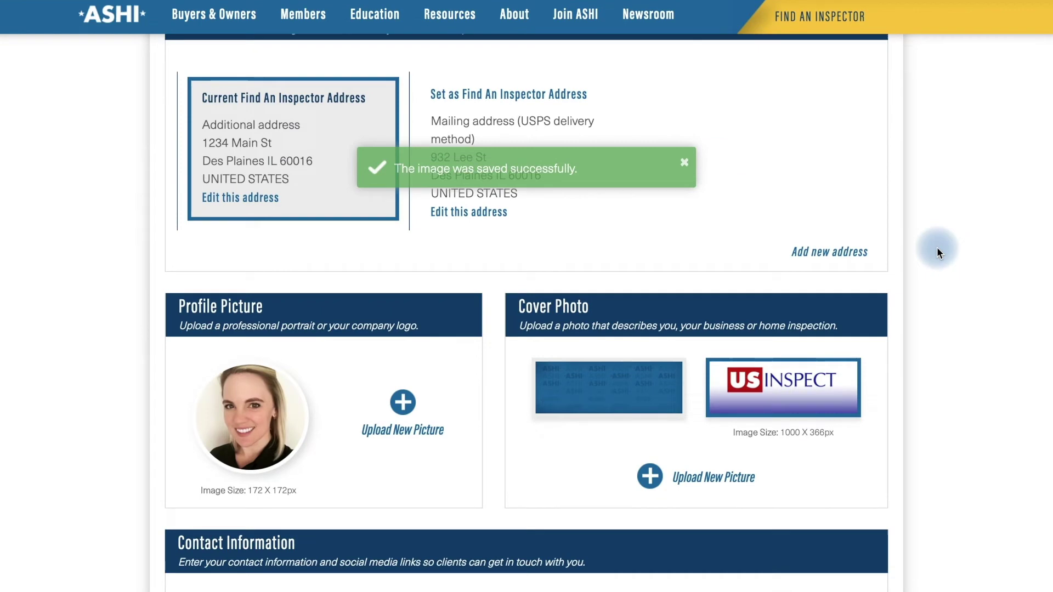
scroll(980, 252, "down", 3)
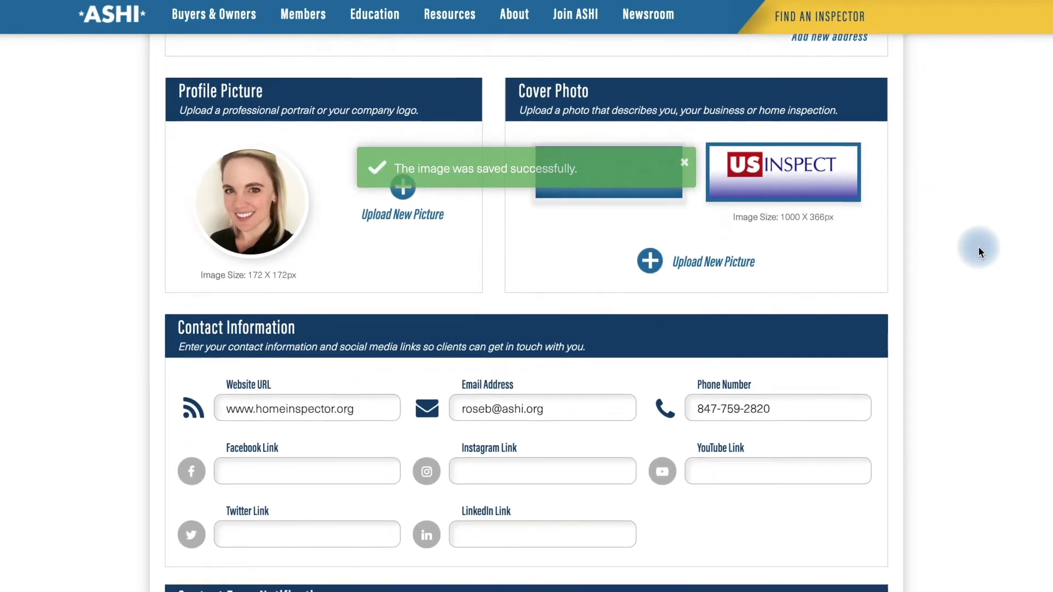
scroll(981, 252, "down", 2)
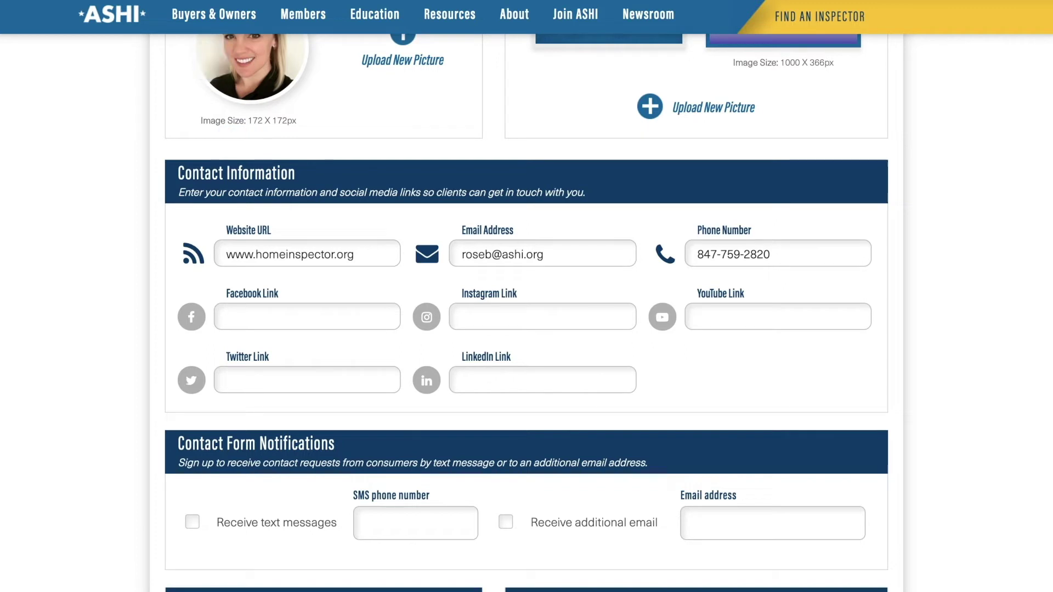
Paste the ASHI Facebook page URL and the youtube.com/user/ASHIHQ channel URL into the link fields.
left_click(300, 317)
type("facebook.com/ASHIinspection")
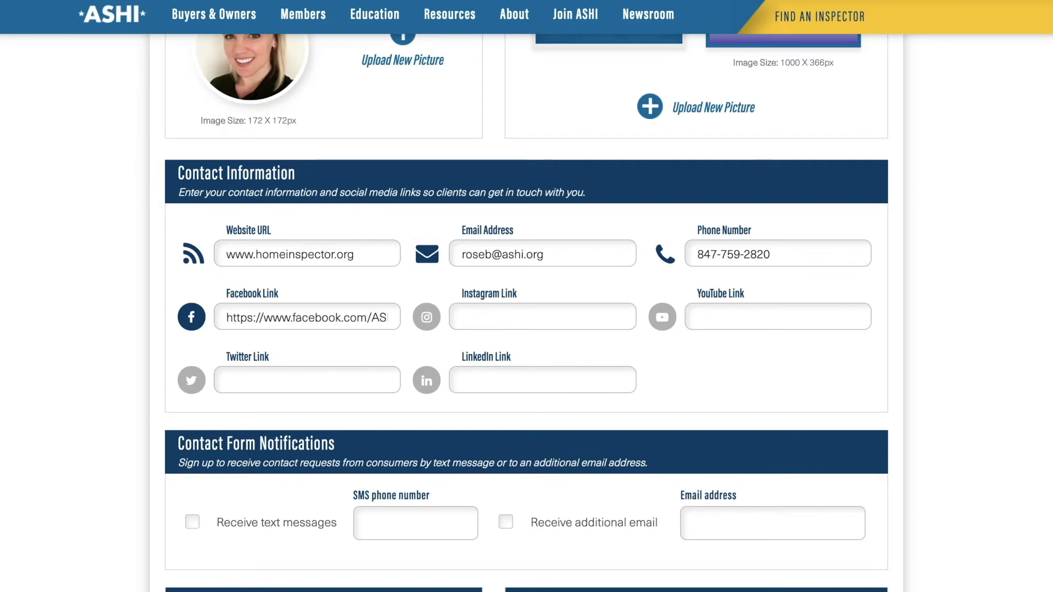
scroll(1005, 103, "down", 1)
left_click(834, 264)
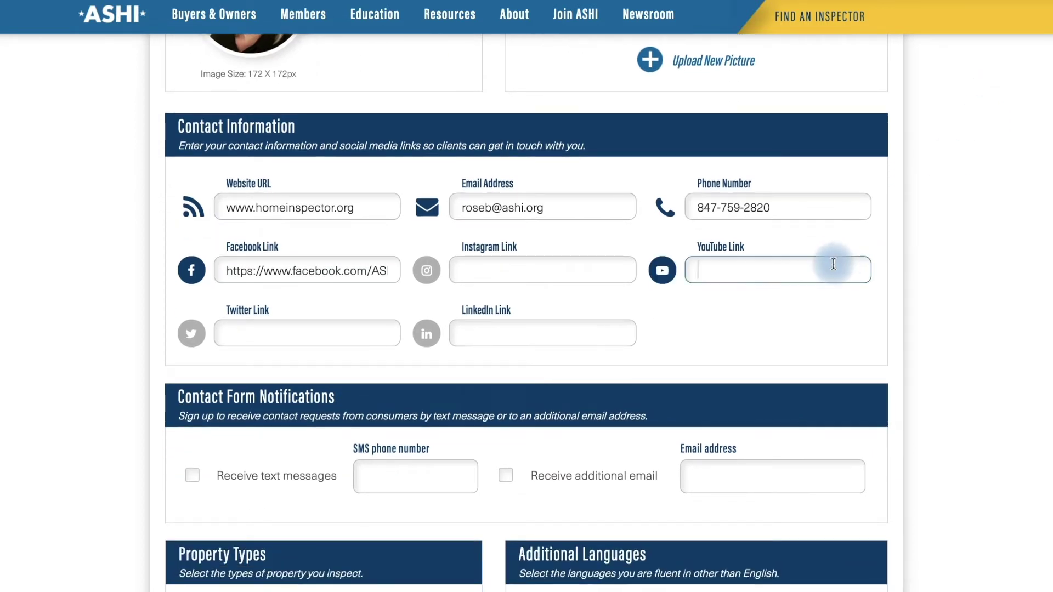
key("ctrl+v")
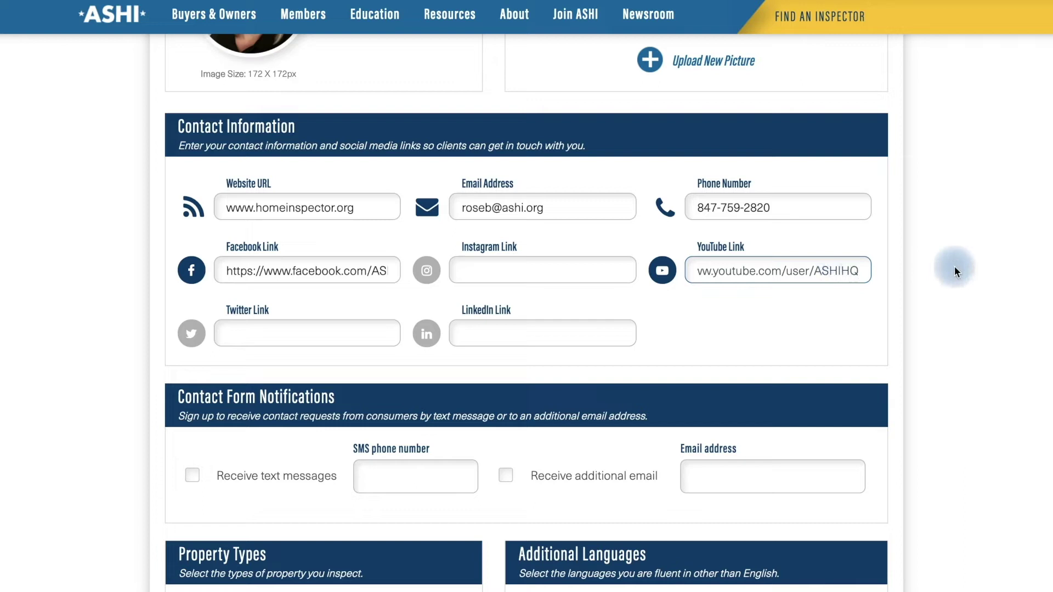
scroll(954, 265, "down", 3)
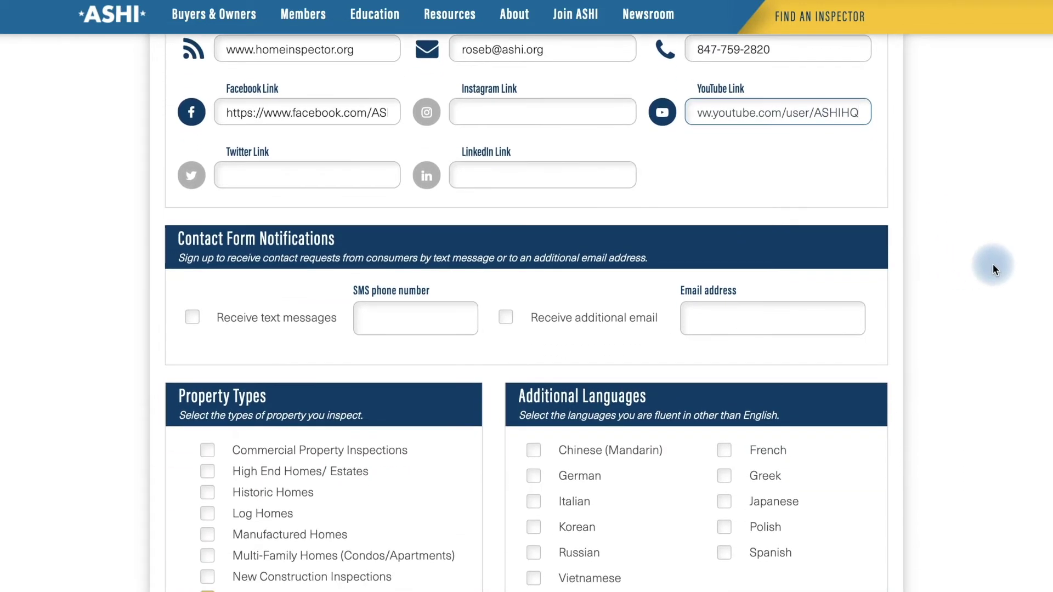
scroll(995, 268, "down", 1)
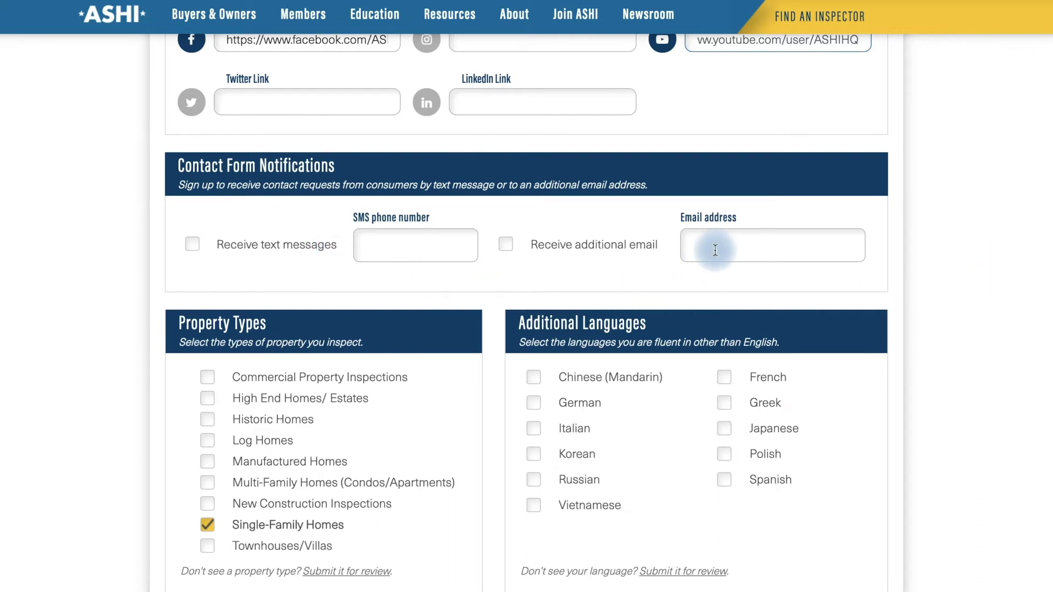
scroll(982, 256, "down", 3)
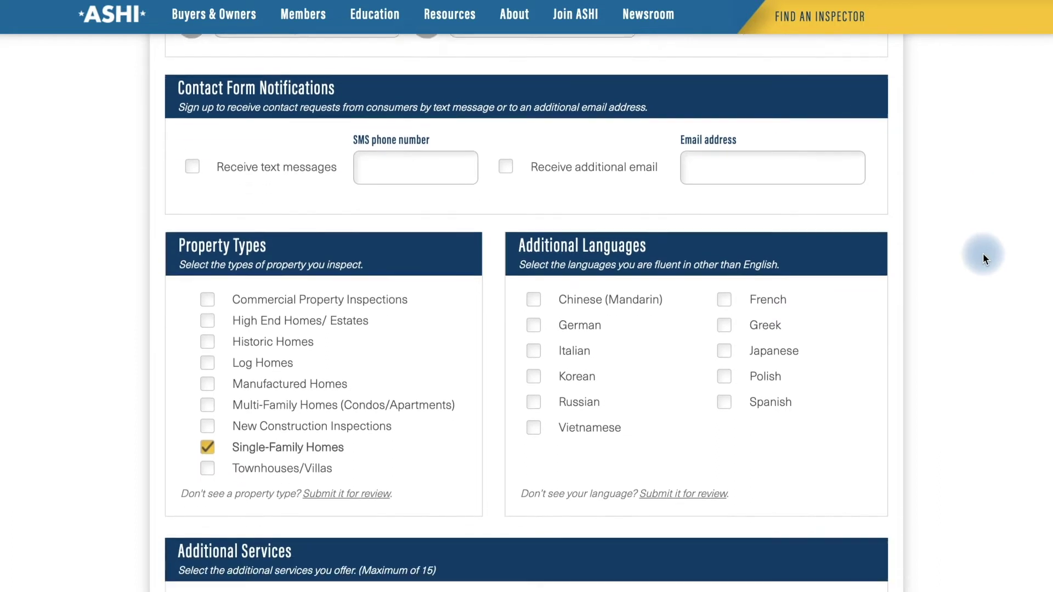
Check Historic Homes, Multi-Family Homes and New Construction Inspections as property types.
scroll(993, 253, "down", 3)
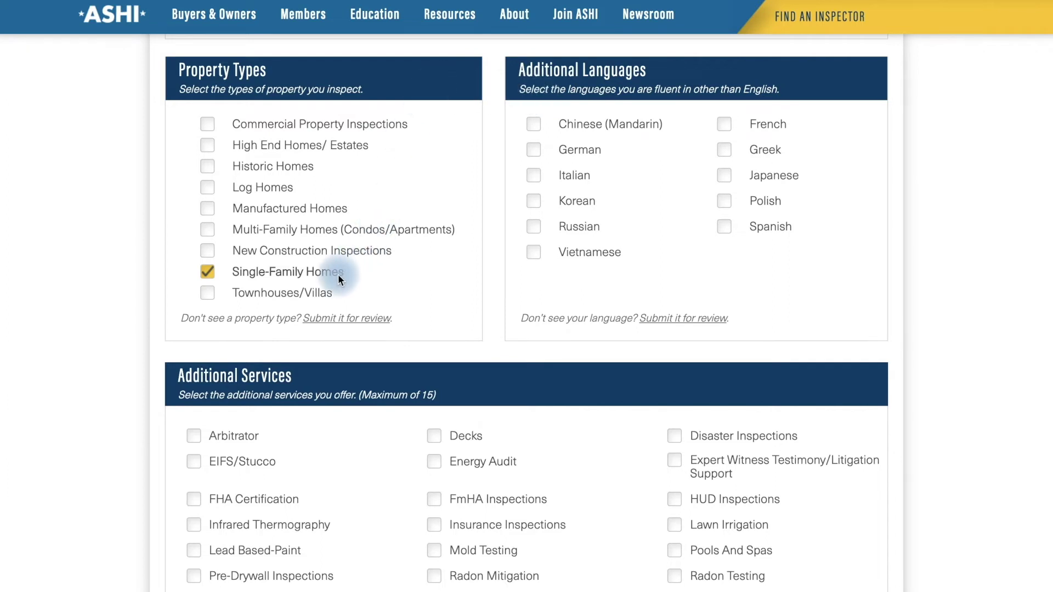
left_click(207, 166)
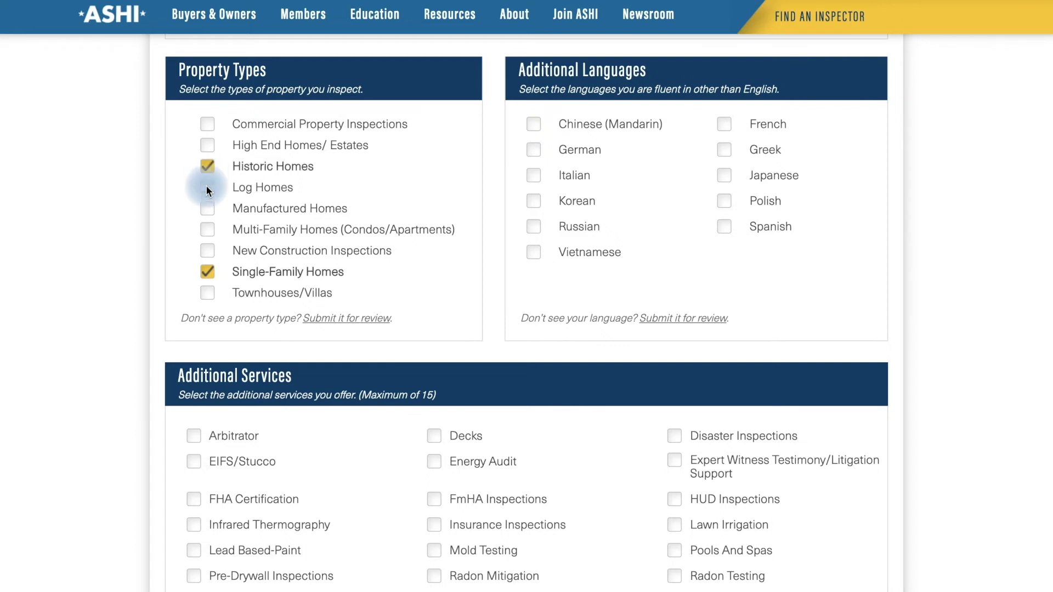
left_click(207, 230)
left_click(207, 252)
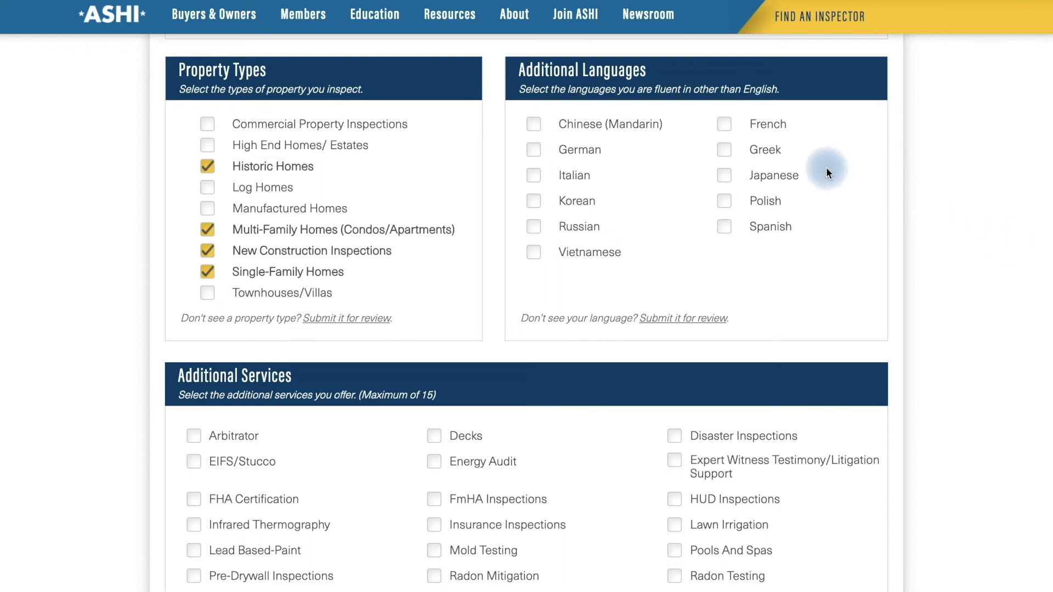
Add French as an additional language.
left_click(726, 127)
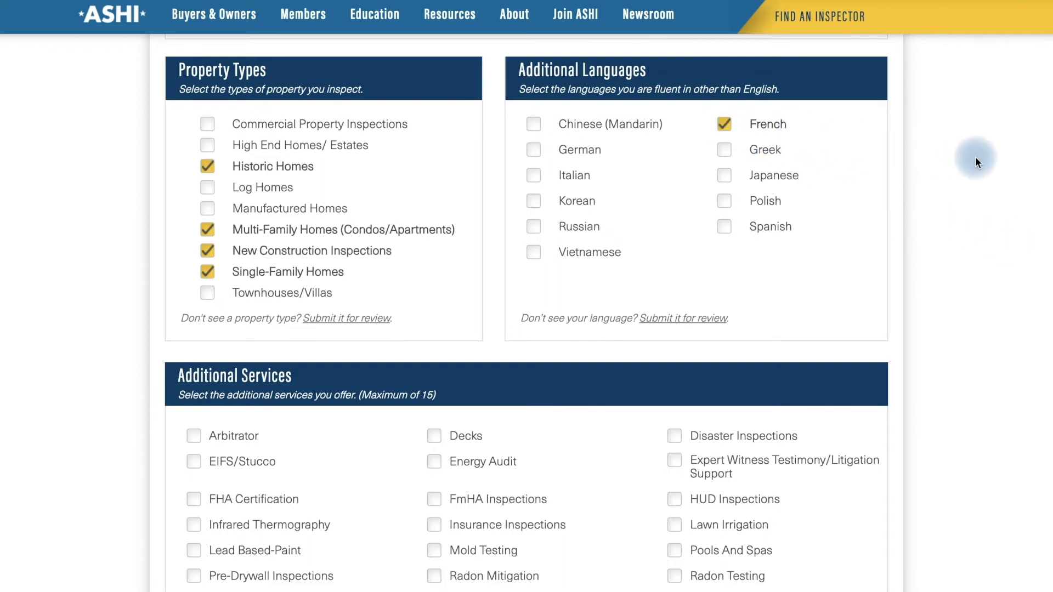
scroll(994, 159, "down", 3)
scroll(997, 165, "down", 2)
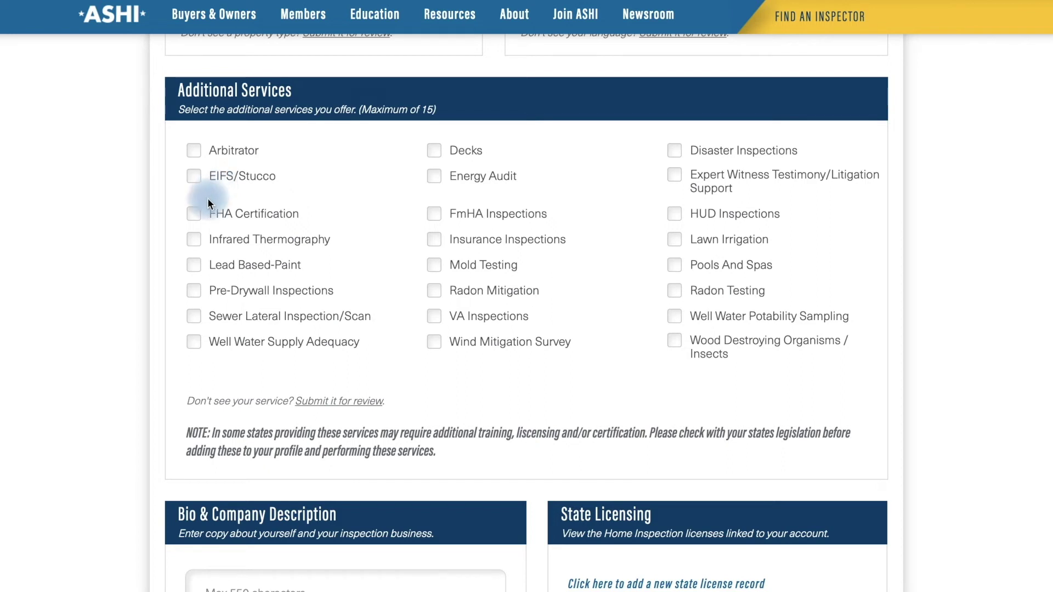
Tick Infrared Thermography, Pre-Drywall, Decks, Energy Audit, Radon Testing and Wood Destroying Organisms services.
left_click(194, 240)
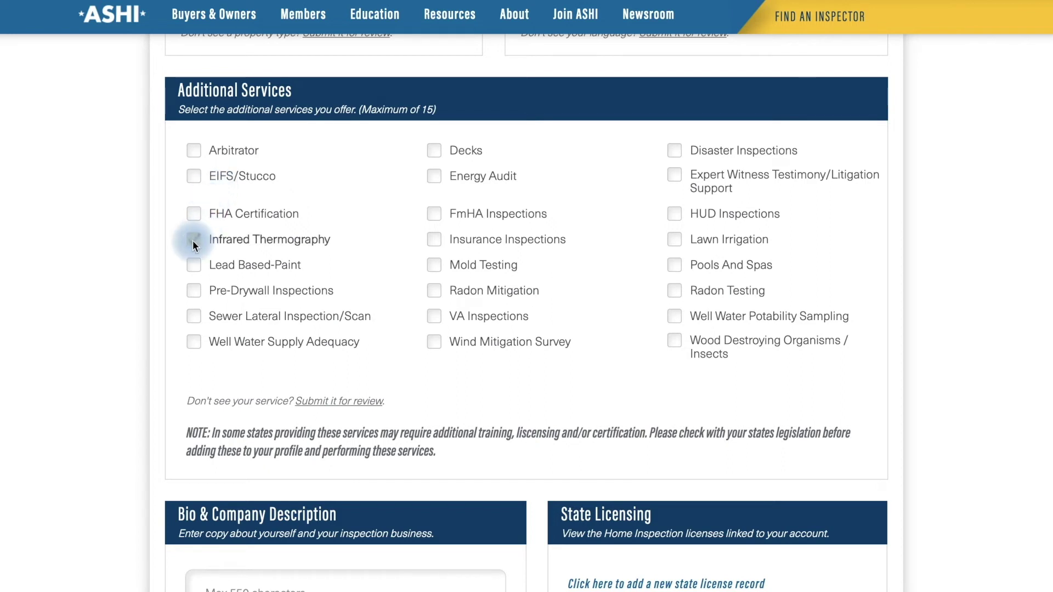
left_click(190, 291)
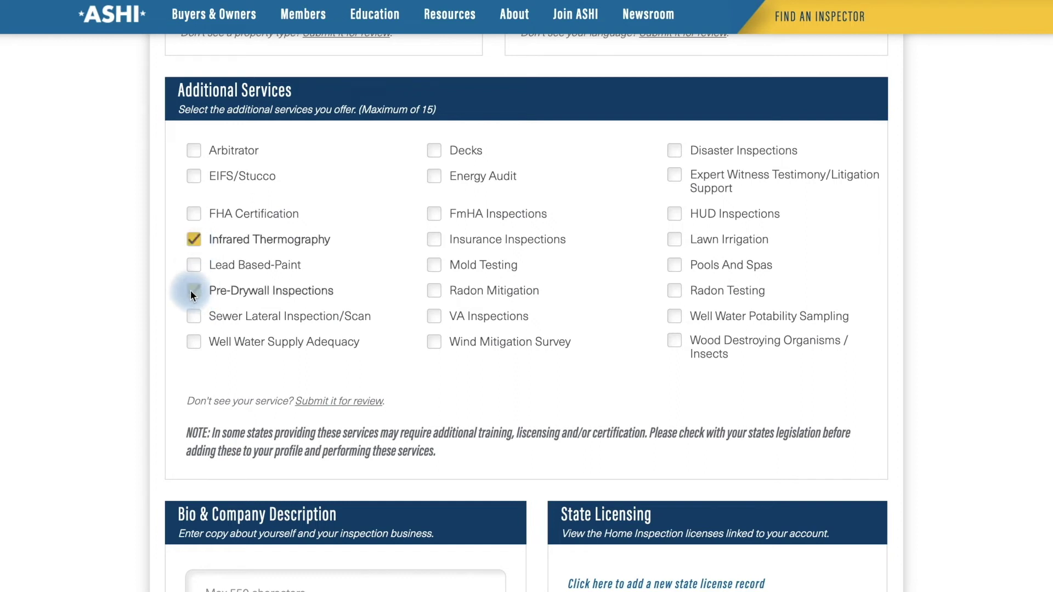
left_click(433, 151)
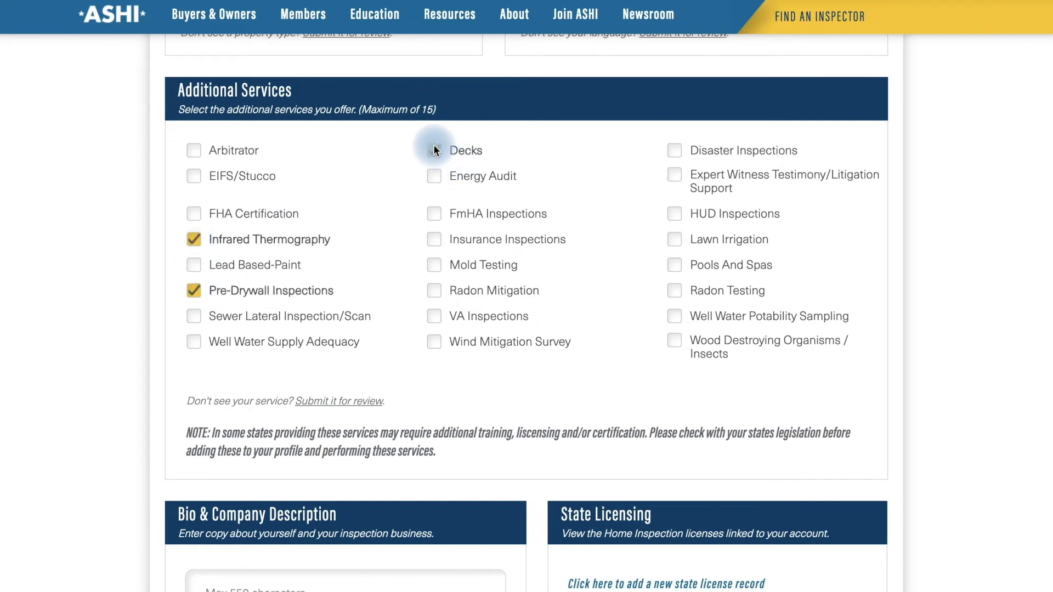
left_click(431, 178)
left_click(679, 291)
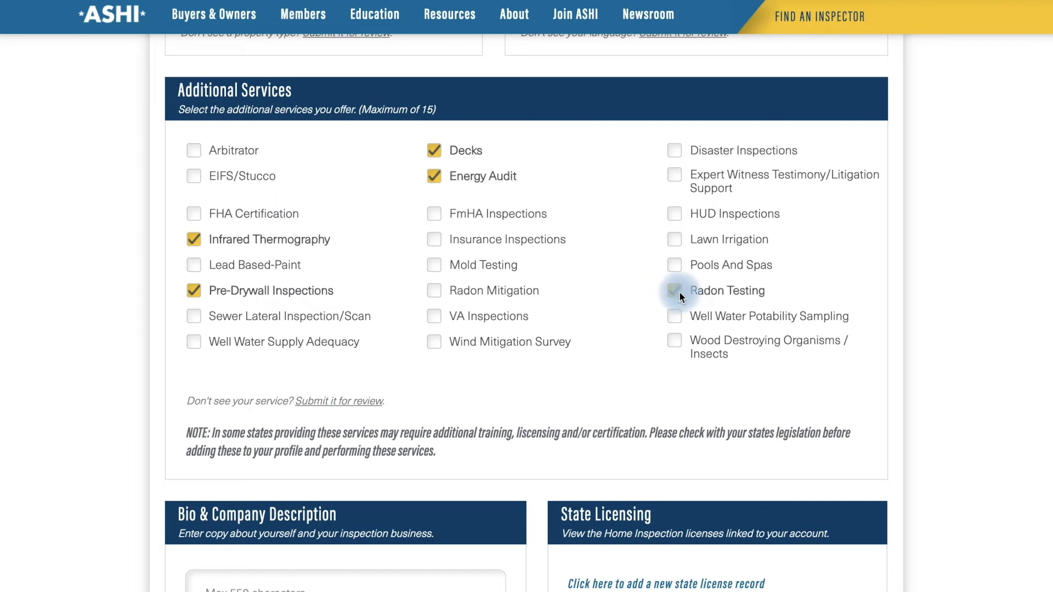
left_click(673, 341)
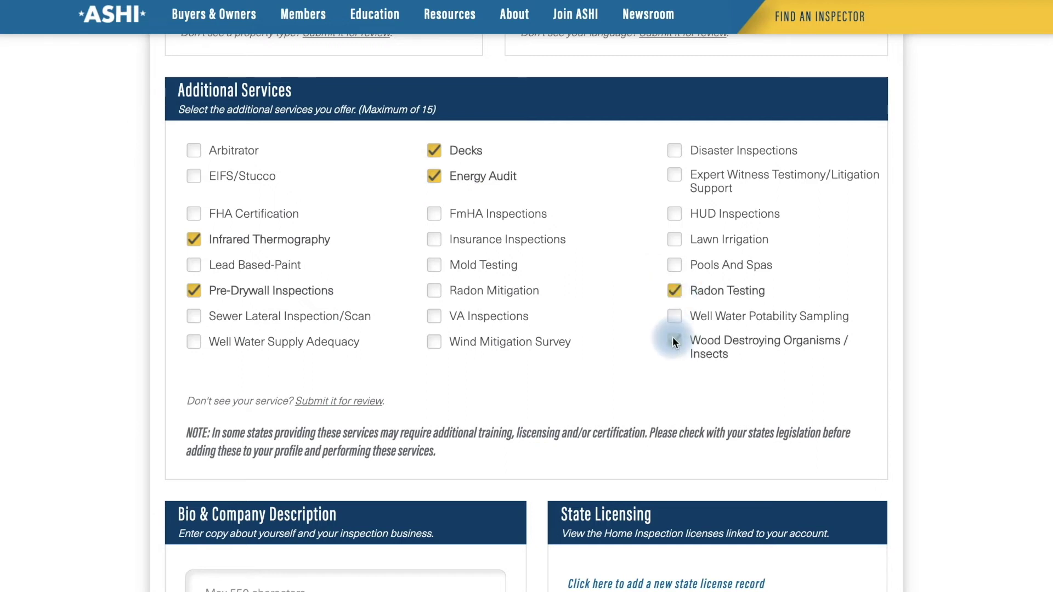
scroll(969, 343, "down", 1)
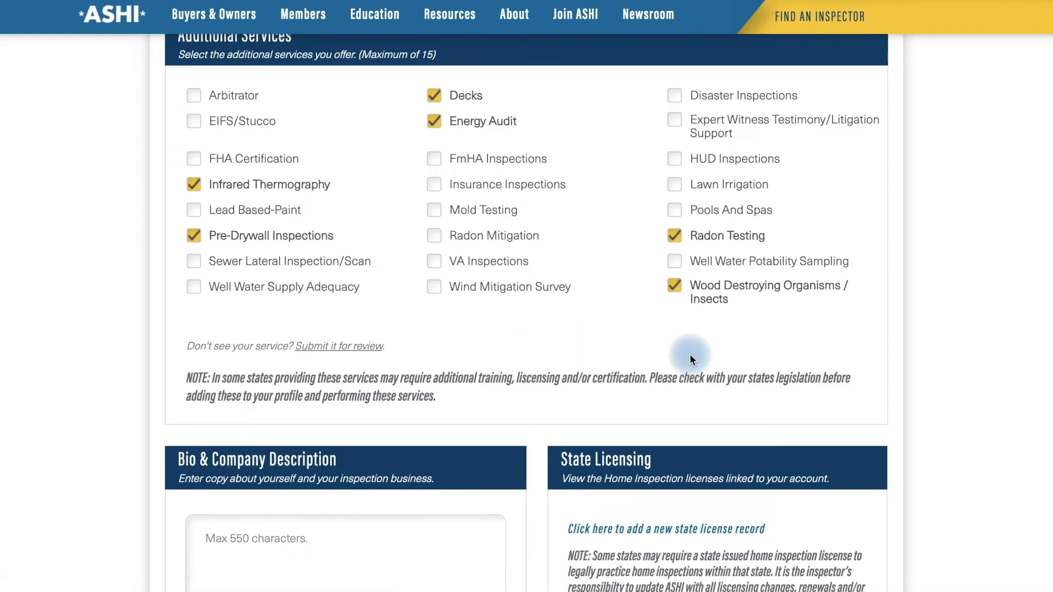
scroll(984, 345, "down", 5)
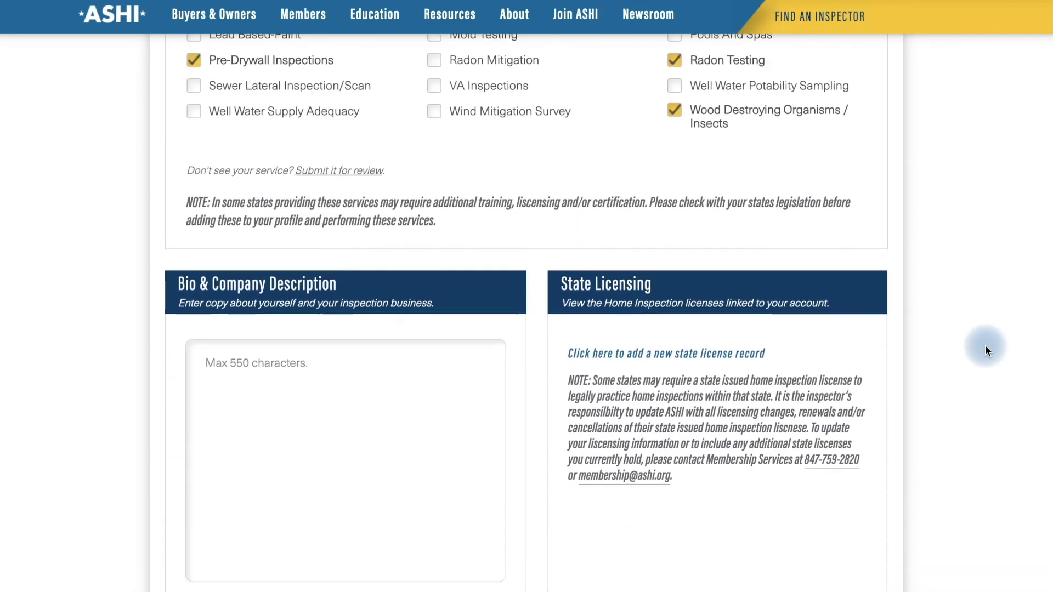
Paste the background-and-certifications bio into Bio & Company Description and start a new state license record.
scroll(985, 348, "down", 1)
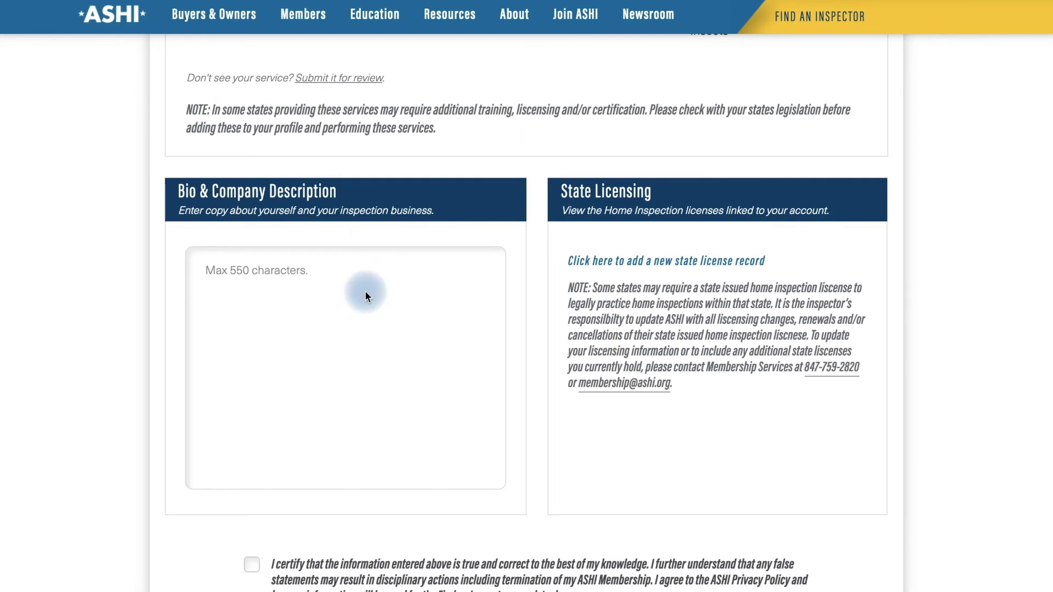
left_click(341, 302)
type("Rose comes to US Inspect with several years of education and a teaching background. She has quickly picked up on what it means to be a home inspector and is committed to teaching her clients all about their prospective new homes. In addition to being a certified home inspector in Maryland and Virginia serving the DMV region, she is also certified to provide radon gas testing, wood destroying insect testing, and infrared thermography.")
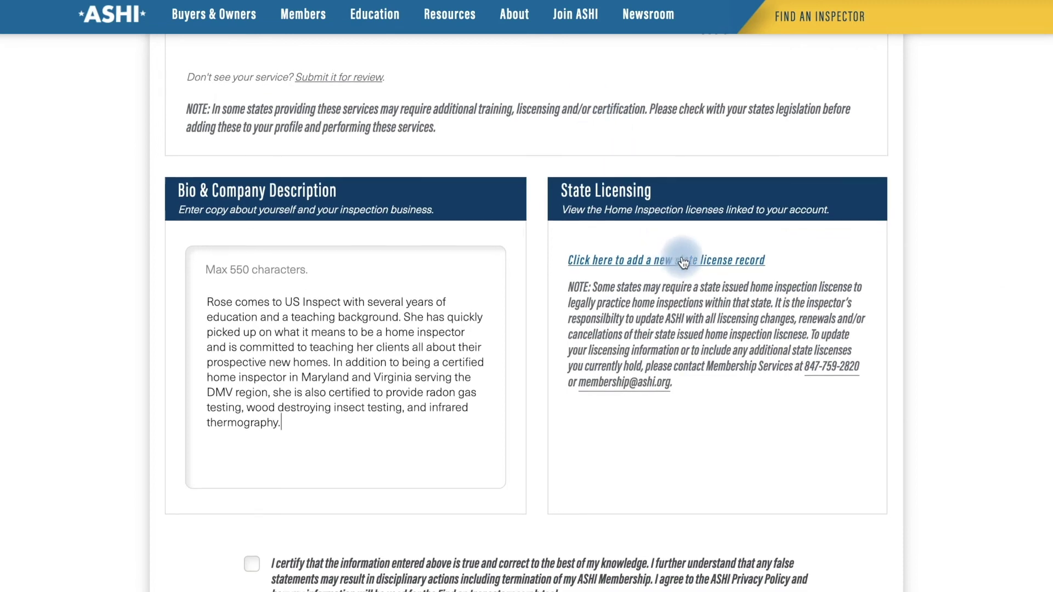
left_click(681, 258)
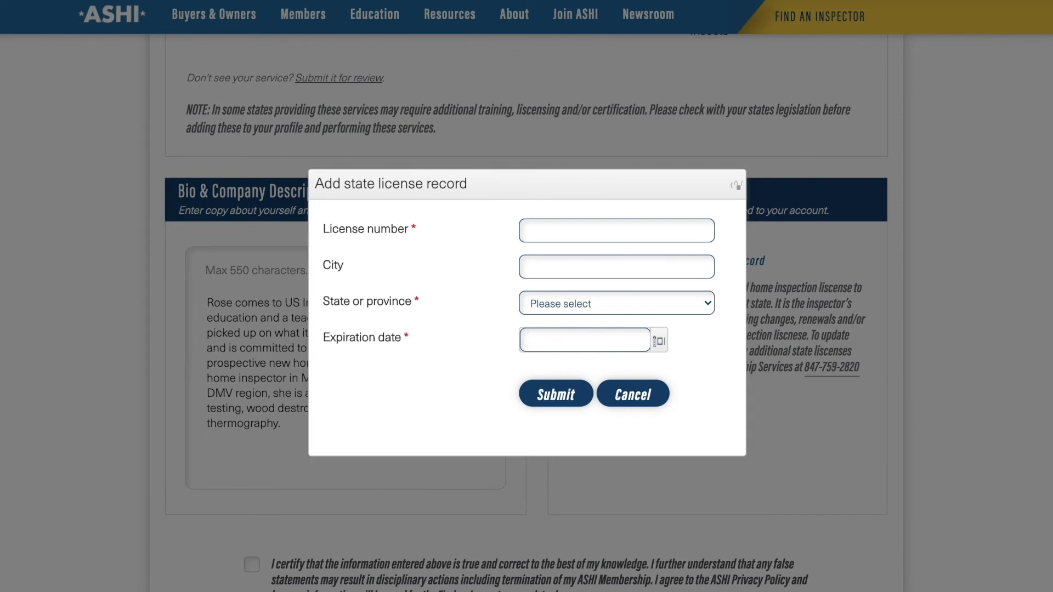
Submit a Maryland state license record with its license number and 07/25/2021 expiration date.
left_click(579, 228)
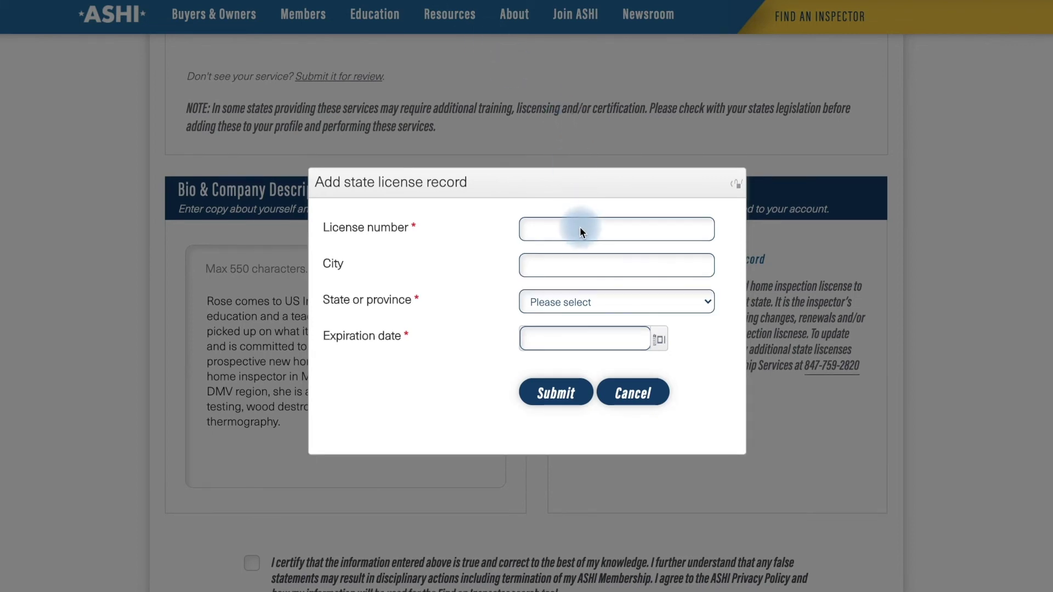
type("32983")
left_click(574, 304)
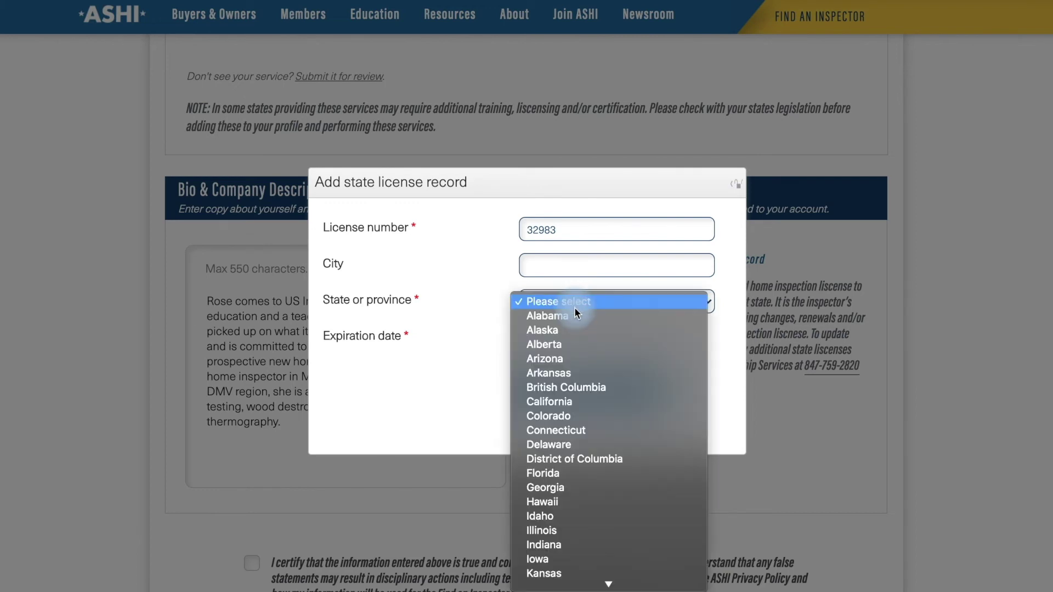
key("m")
key("a")
key("r")
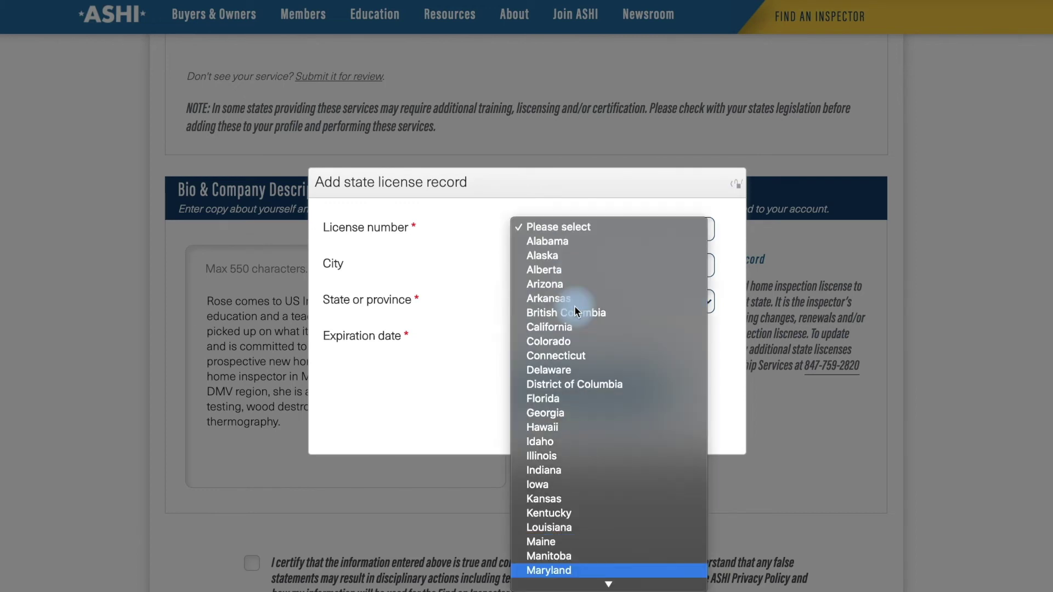
left_click(615, 569)
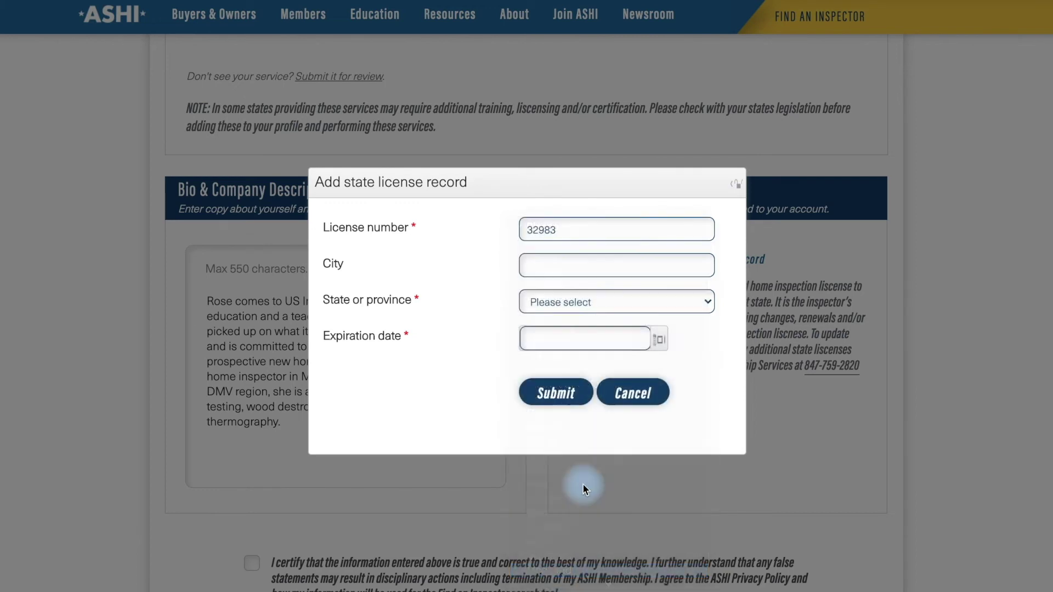
left_click(570, 335)
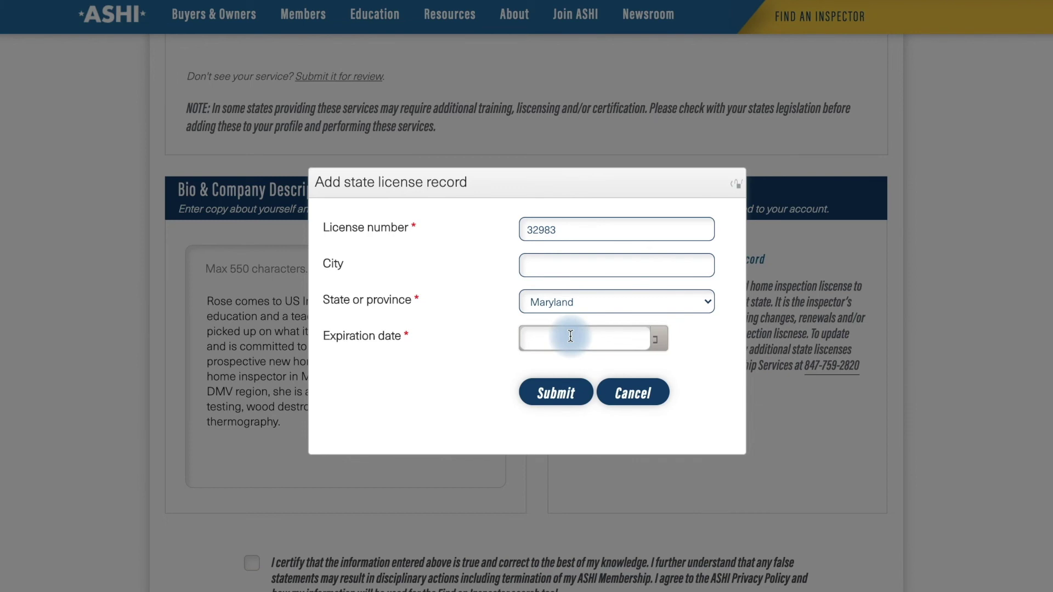
type("07/25/2021")
left_click(555, 389)
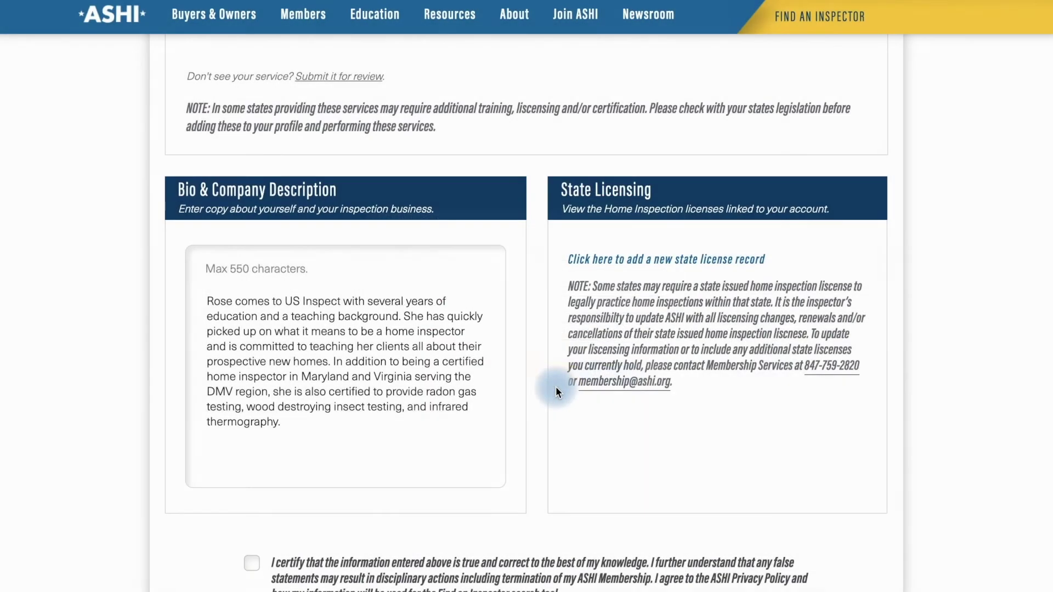
Scroll to the bottom of Edit Your Profile and save all changes, including the Maryland license.
scroll(924, 298, "down", 1)
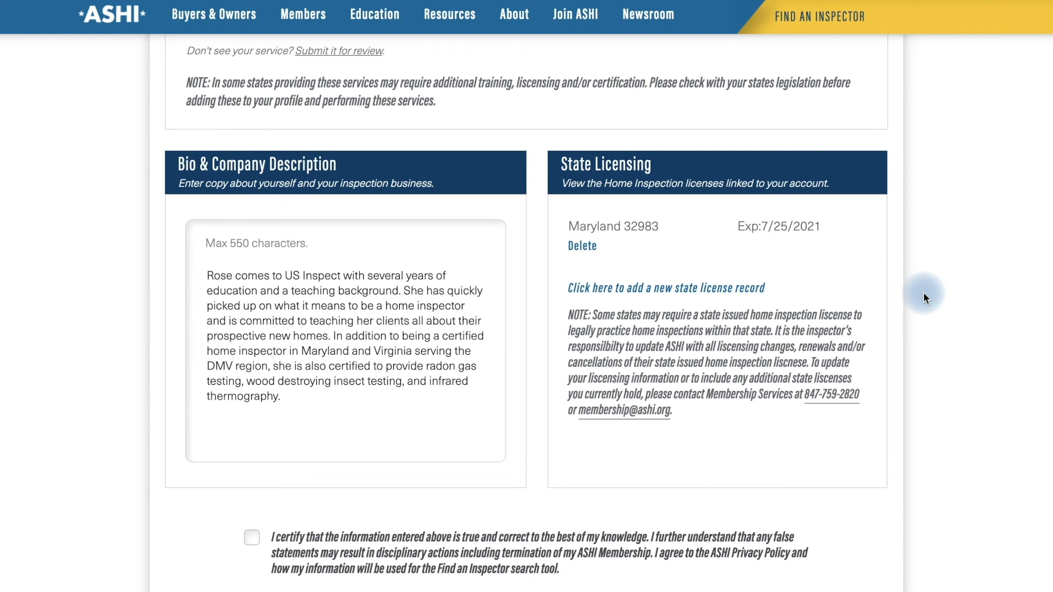
scroll(973, 382, "down", 5)
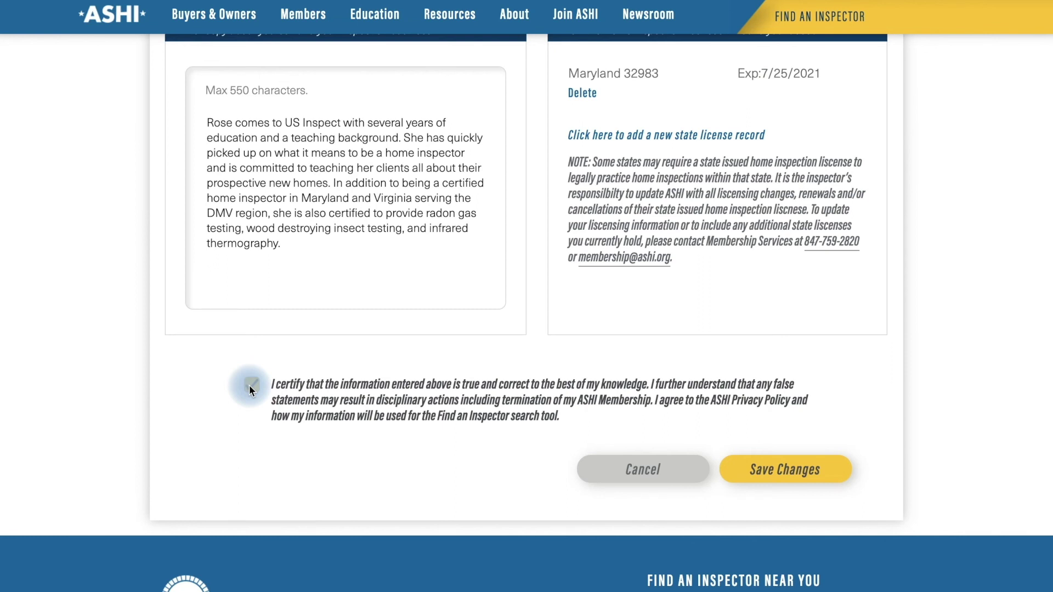
left_click(793, 475)
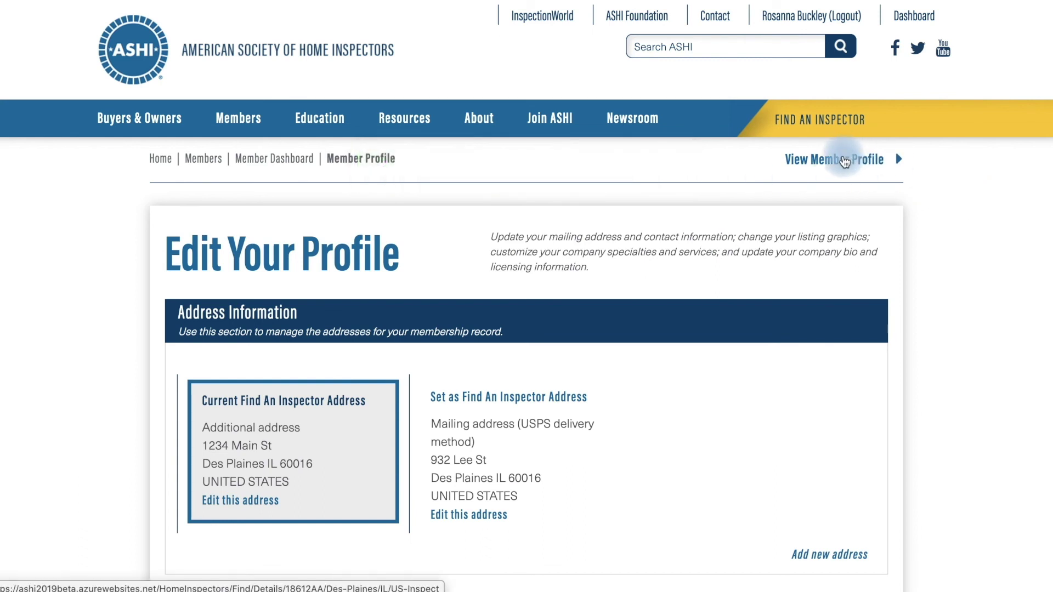
View the public member profile and scroll through its services, bio and Maryland license.
left_click(844, 160)
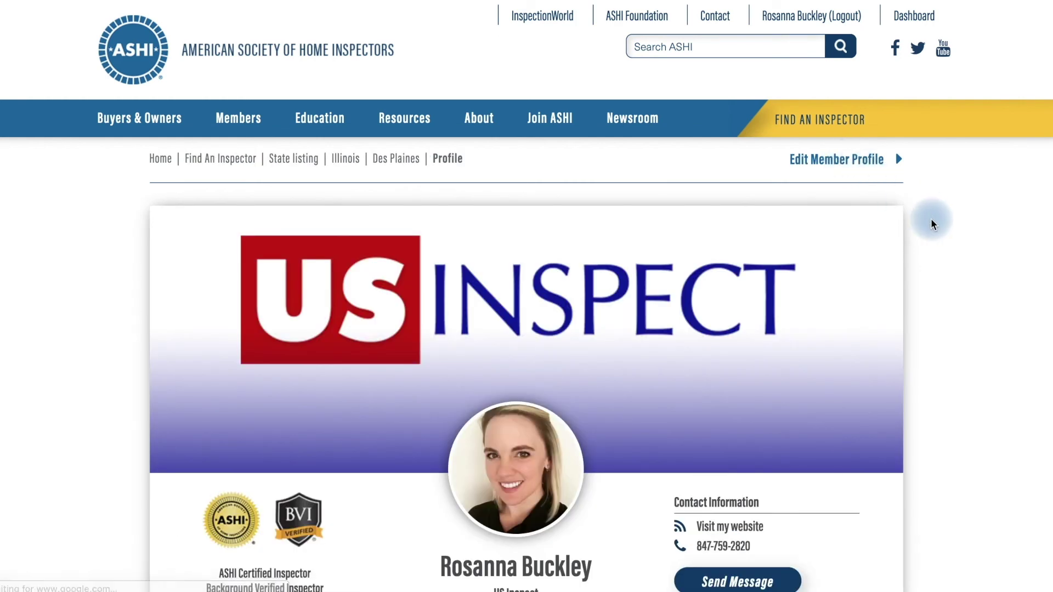
scroll(947, 224, "down", 4)
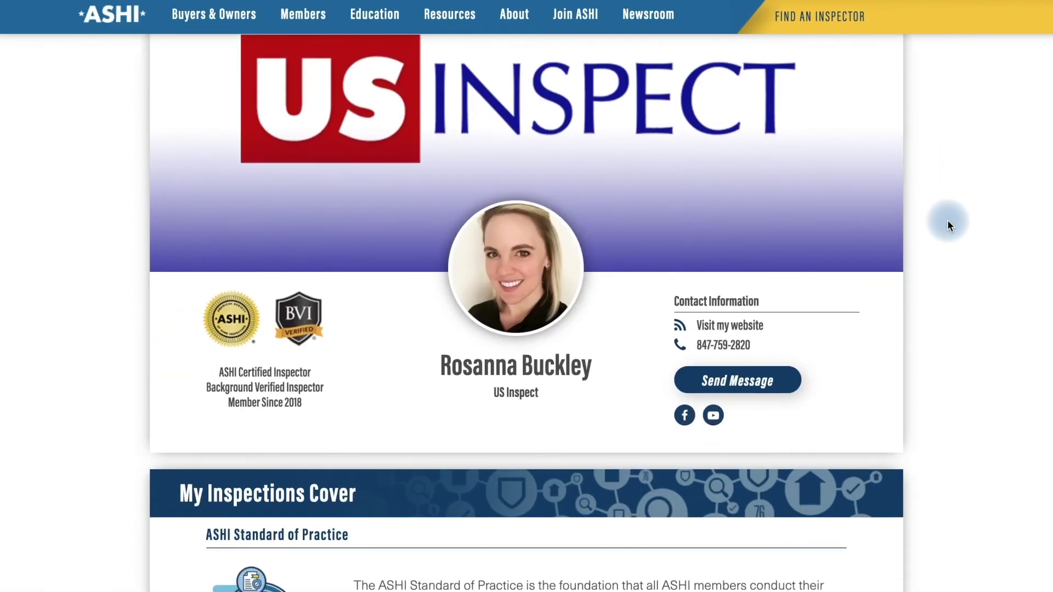
scroll(948, 226, "up", 1)
scroll(978, 233, "down", 1)
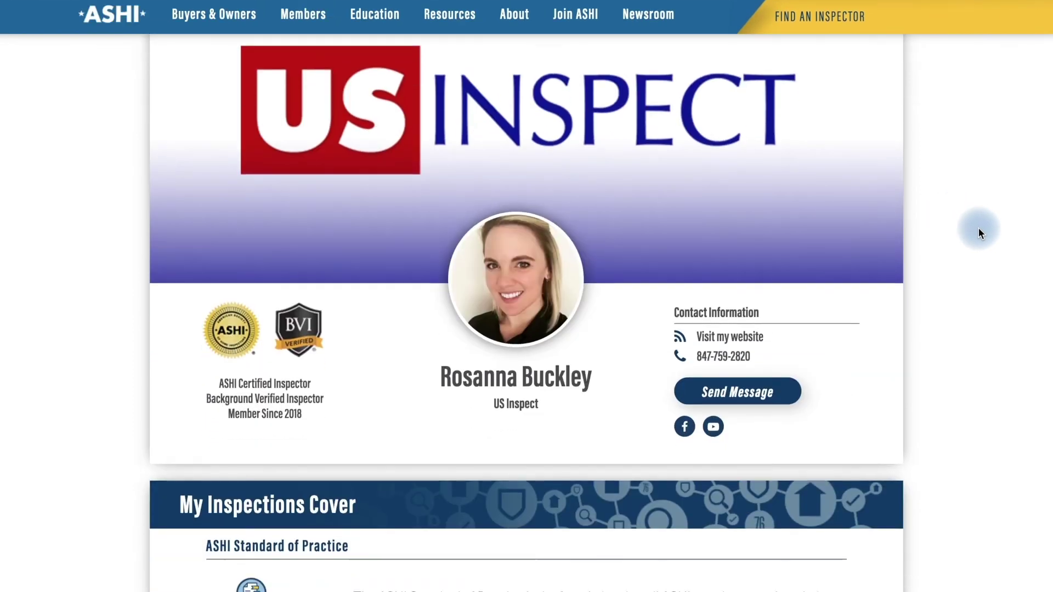
scroll(978, 234, "down", 1)
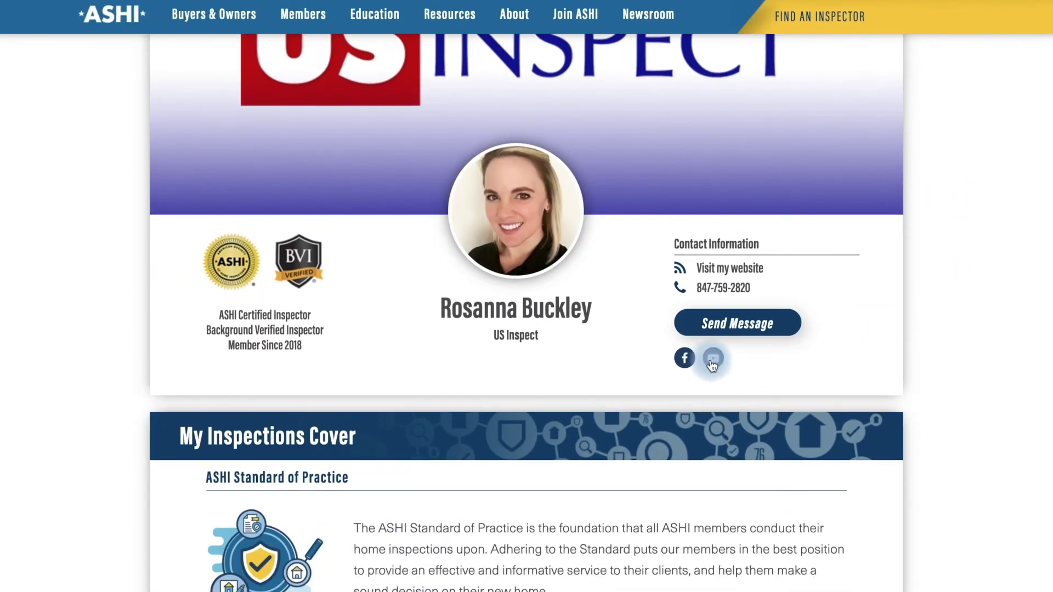
scroll(1021, 329, "down", 3)
scroll(1022, 326, "down", 4)
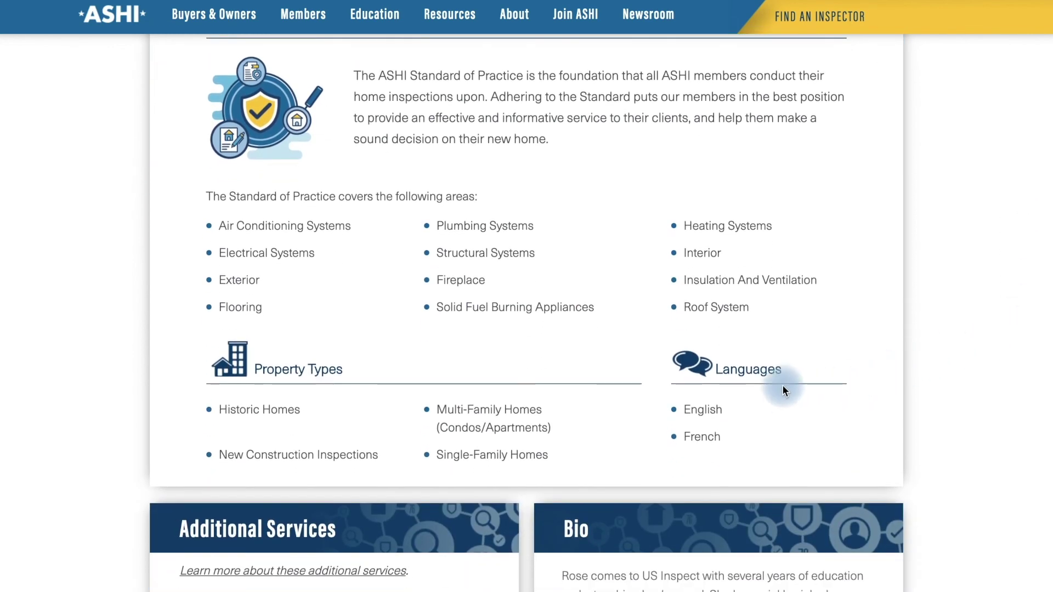
scroll(1021, 369, "down", 4)
scroll(1021, 370, "down", 4)
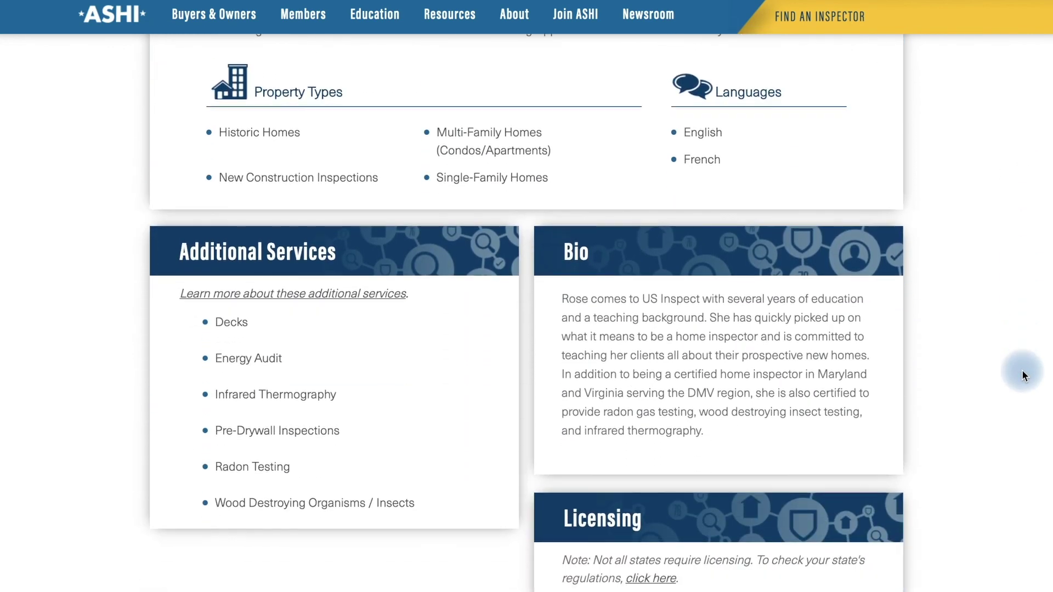
scroll(1021, 369, "down", 4)
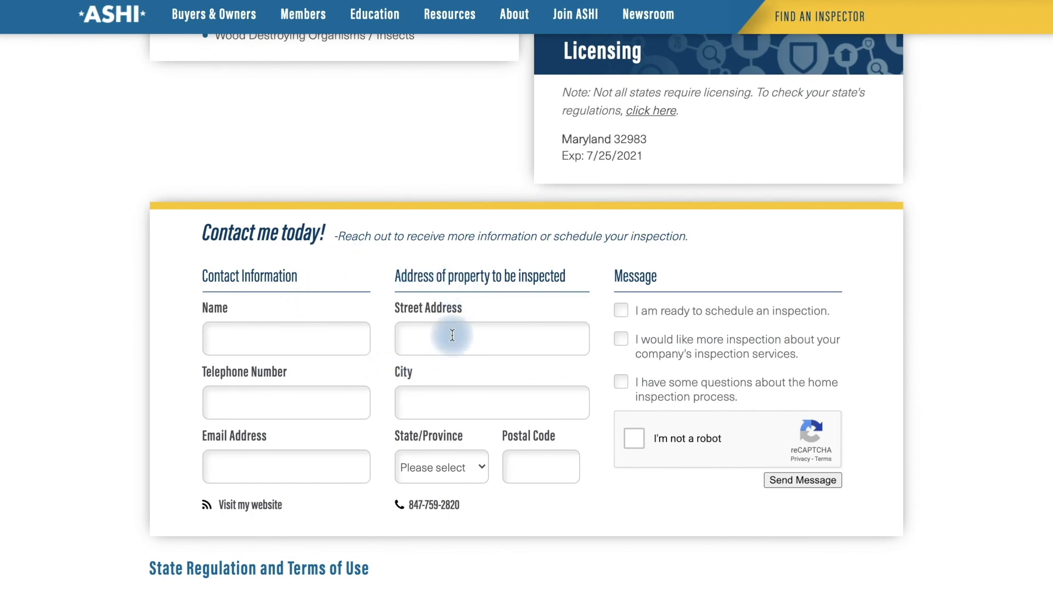
scroll(453, 335, "down", 2)
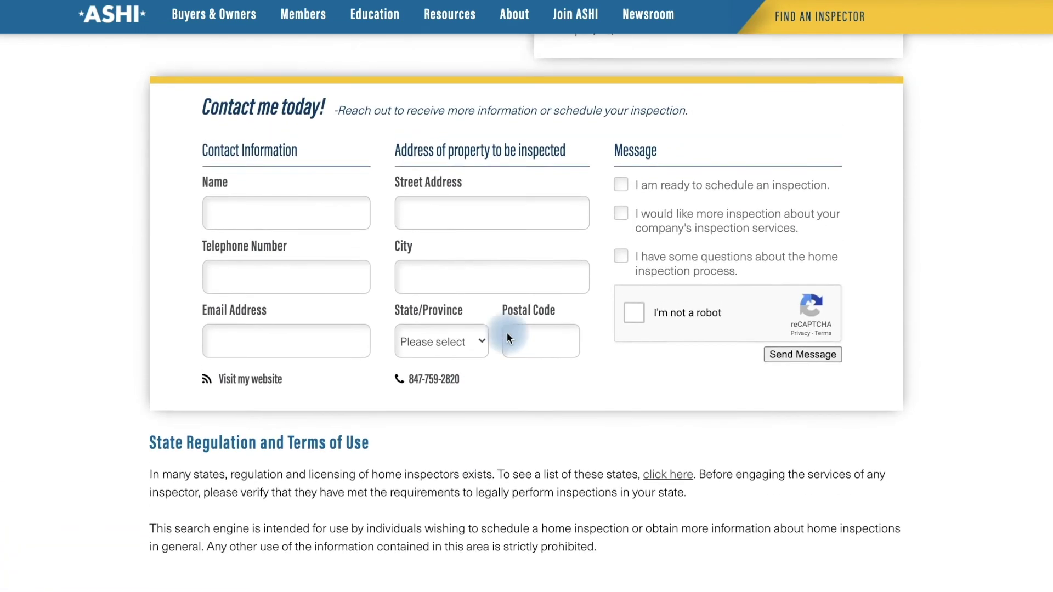
scroll(938, 304, "up", 6)
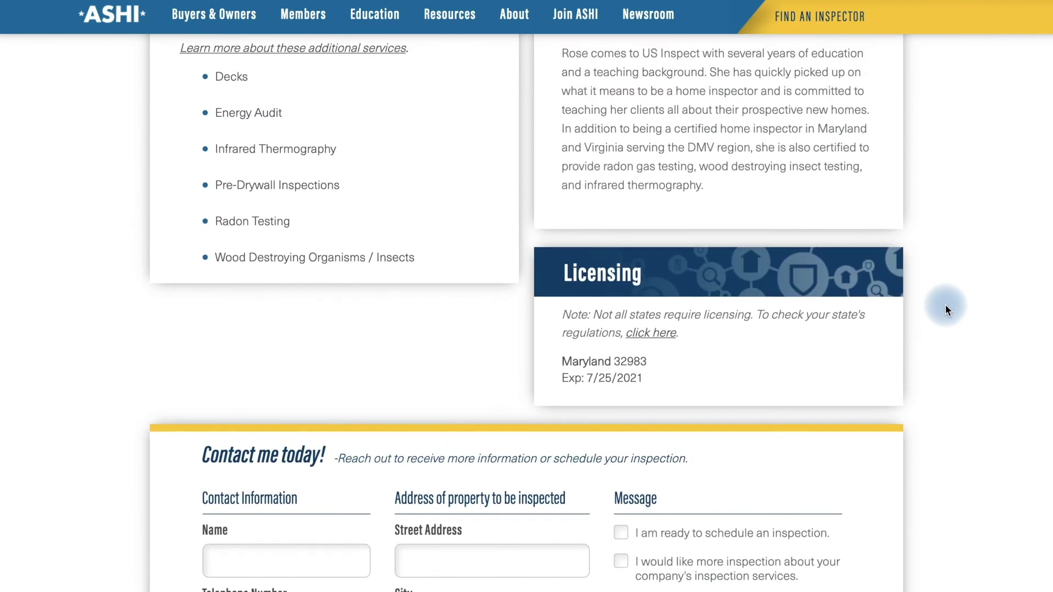
scroll(946, 308, "up", 10)
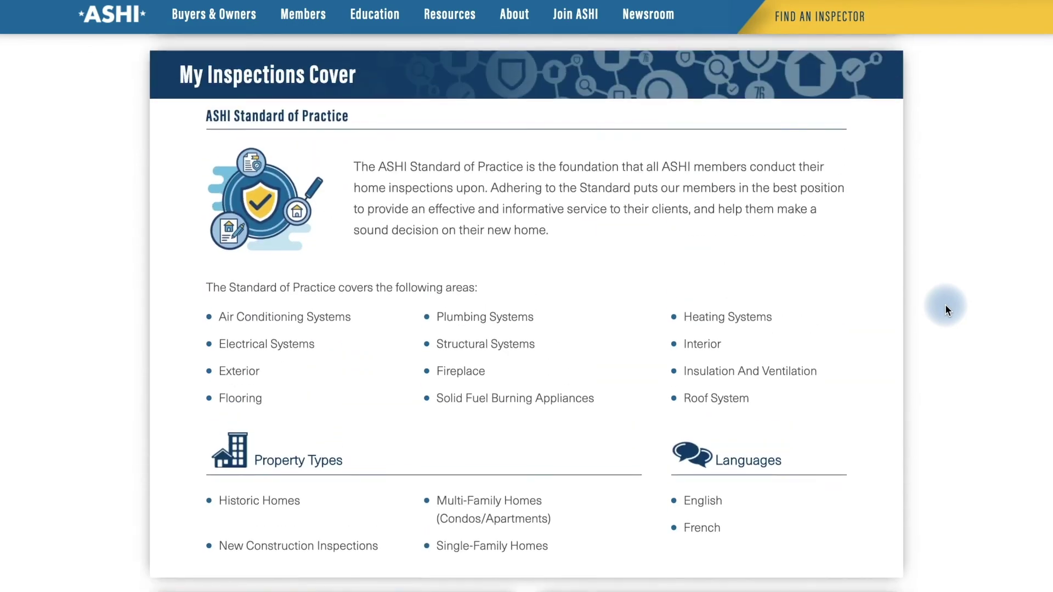
scroll(945, 308, "up", 7)
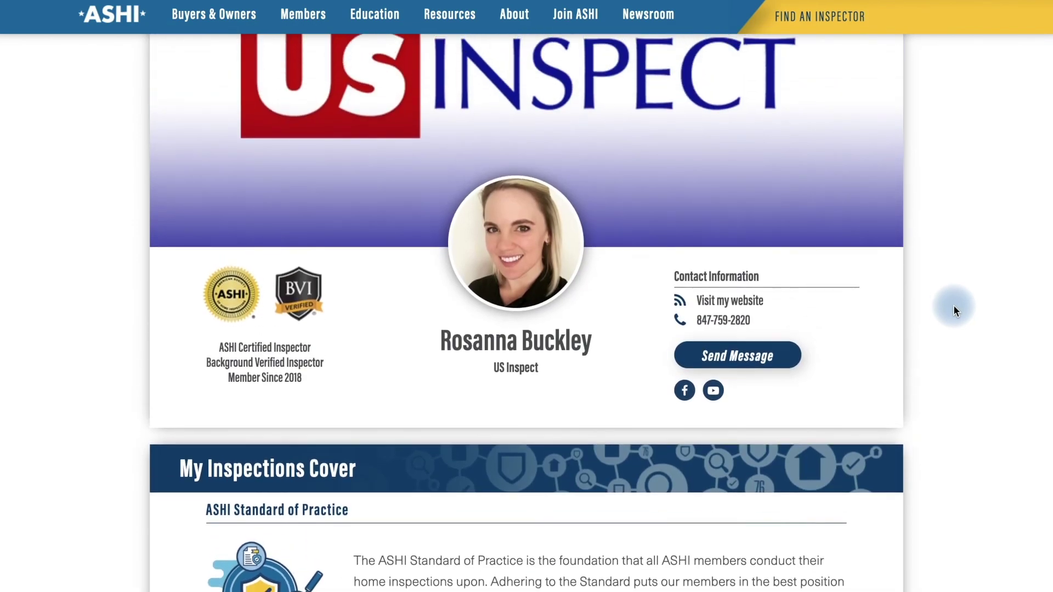
scroll(953, 307, "up", 4)
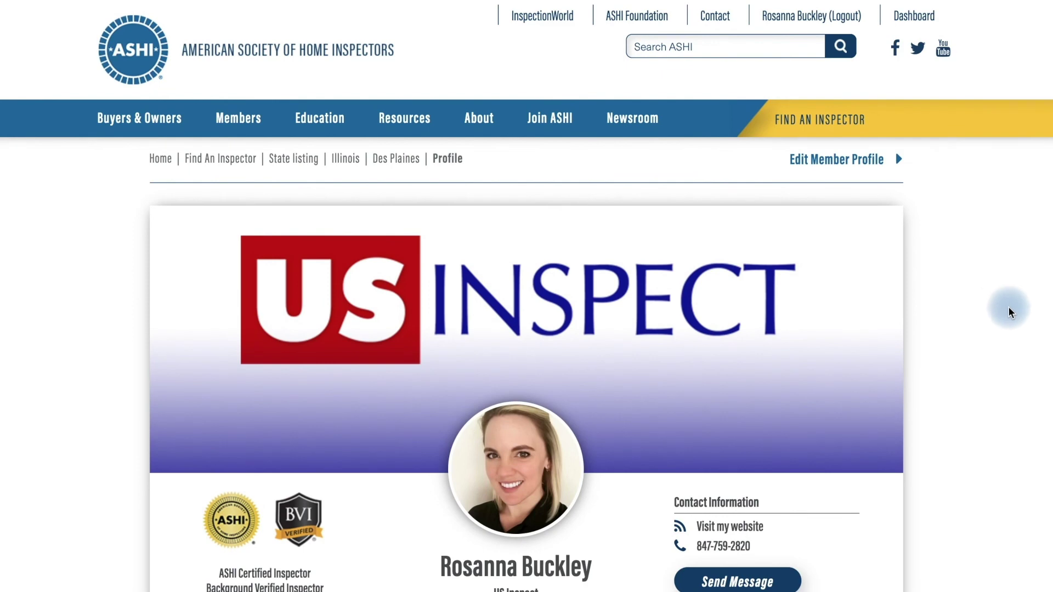